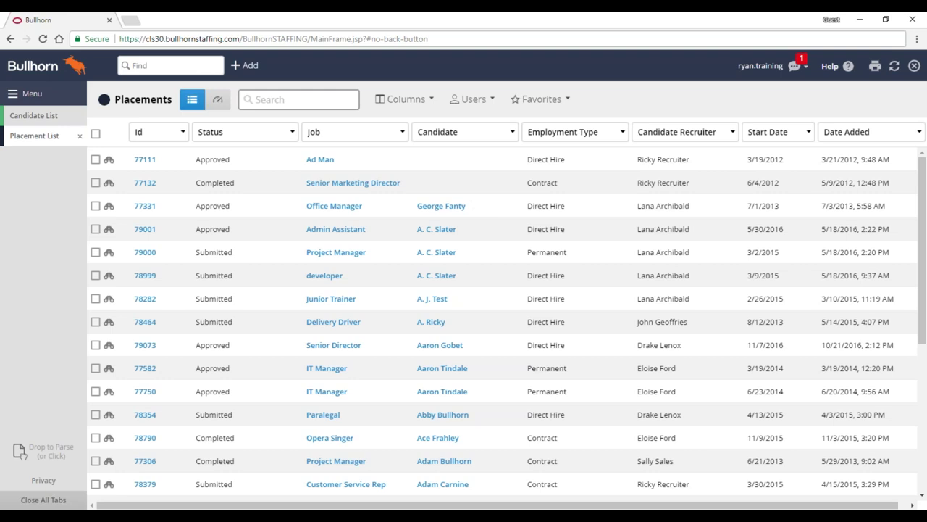
Open the advanced Placements search with its Additional Criteria rows
click(298, 100)
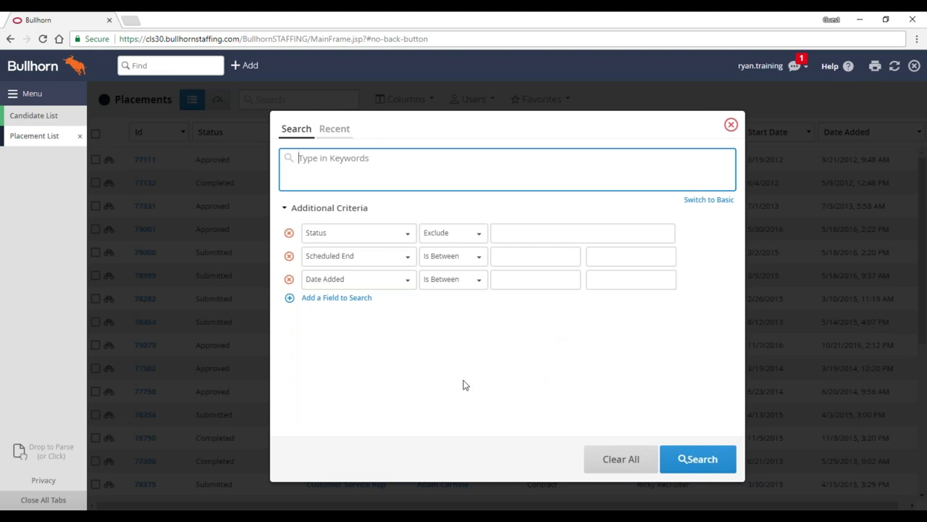
Set the Status (Exclude) criterion to Rejected and Terminated
click(570, 236)
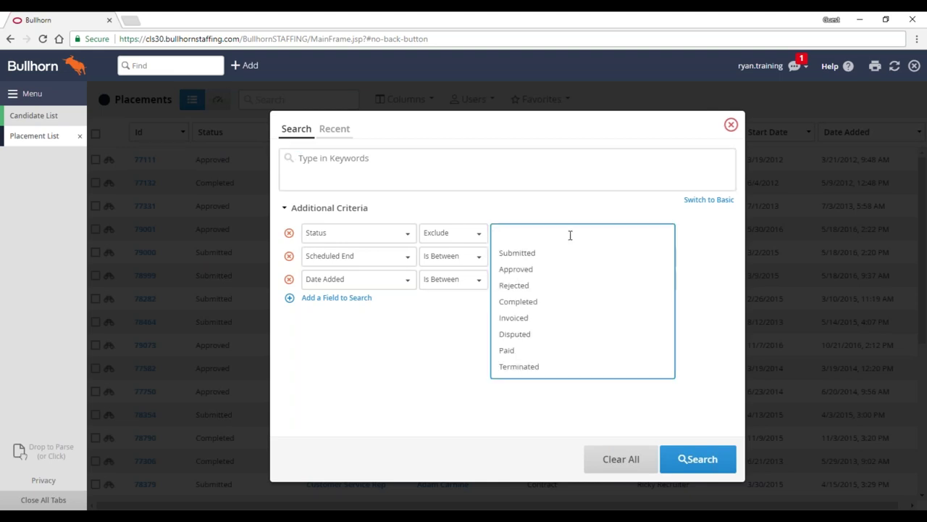
click(547, 287)
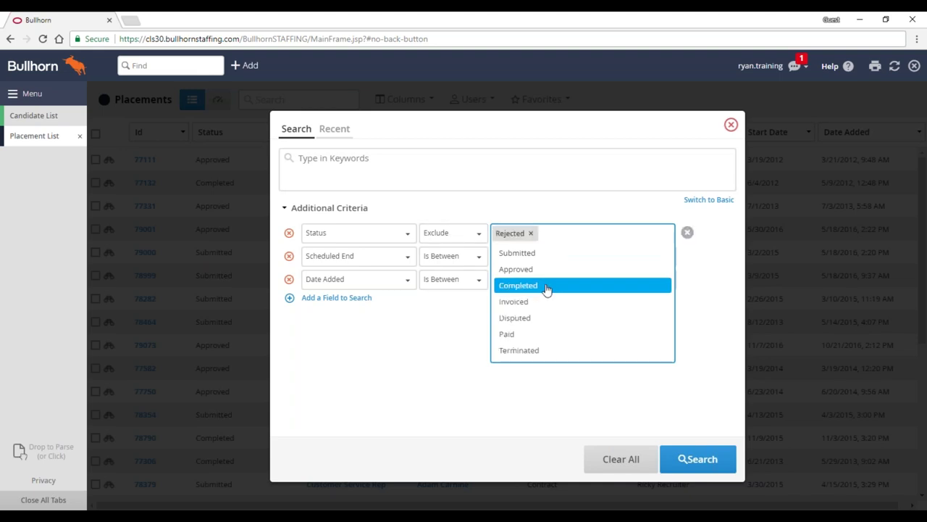
click(545, 351)
click(503, 404)
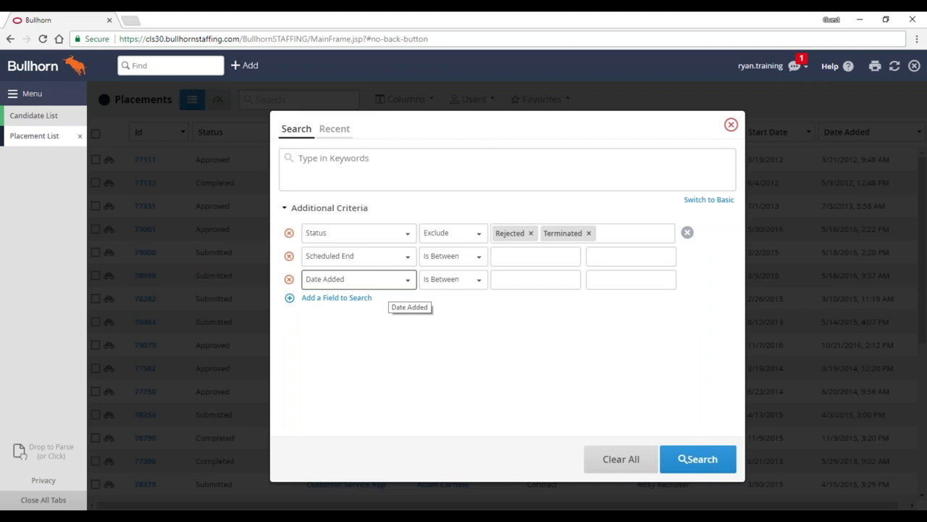
click(382, 287)
text(start)
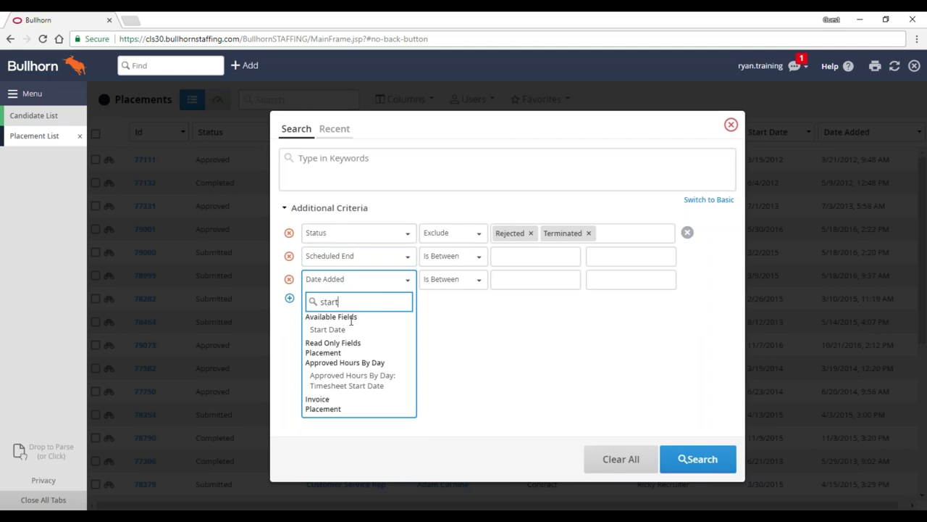
click(328, 329)
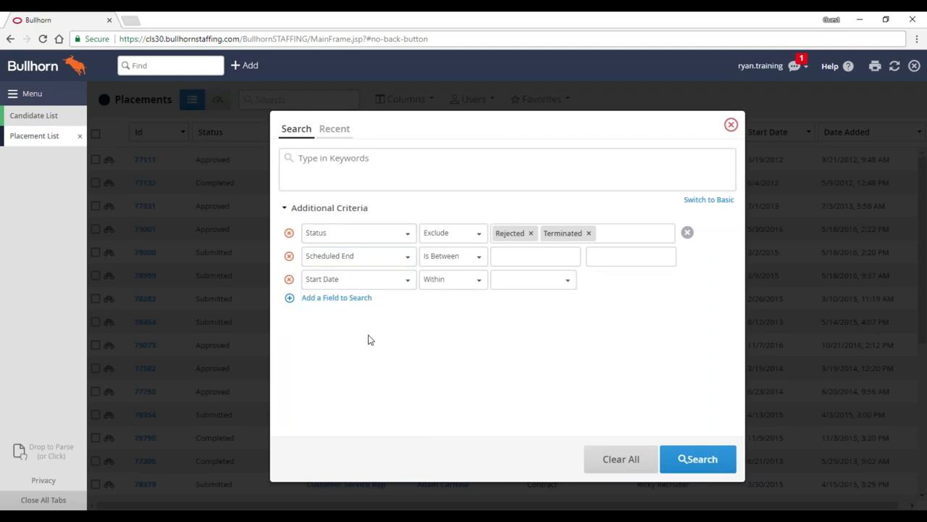
click(386, 285)
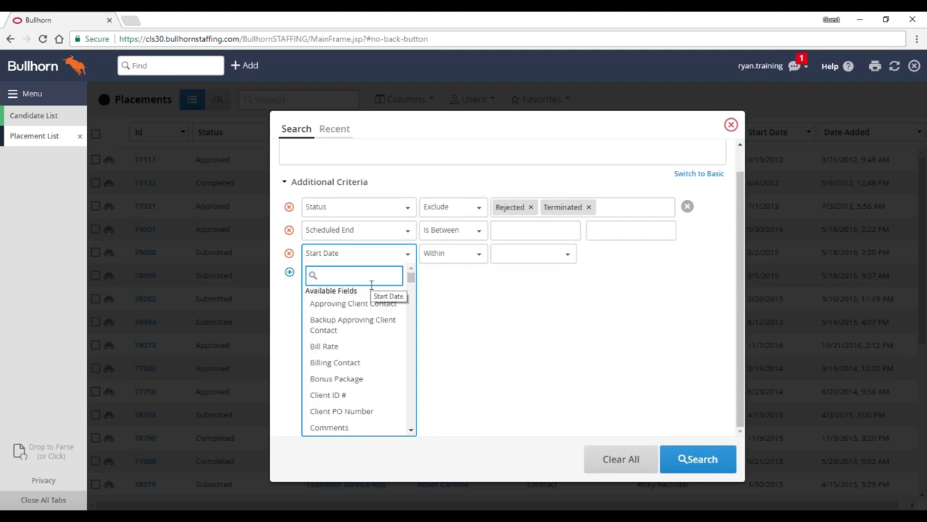
text(date added)
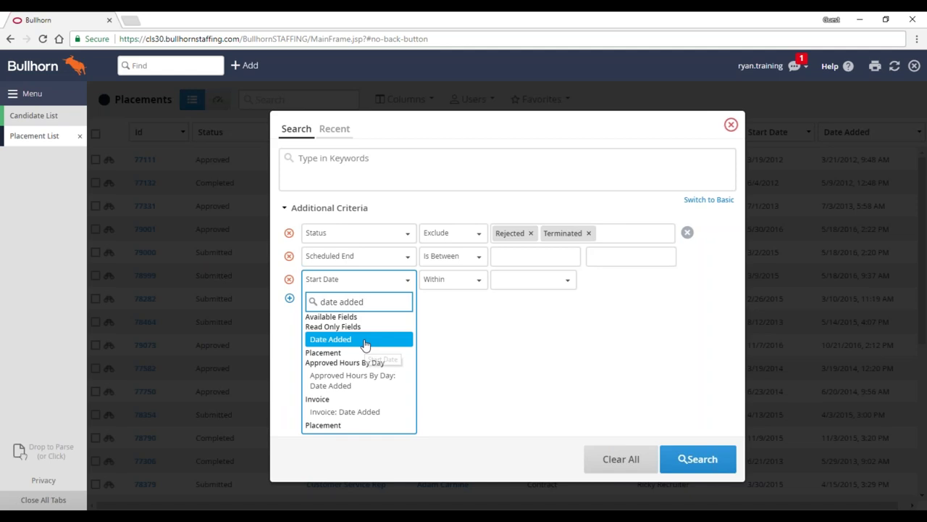
click(366, 340)
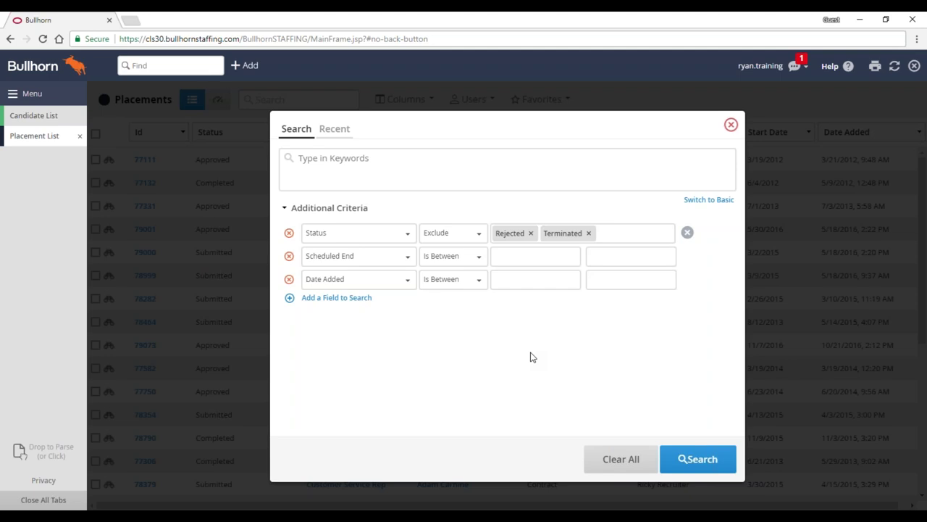
click(524, 283)
click(502, 299)
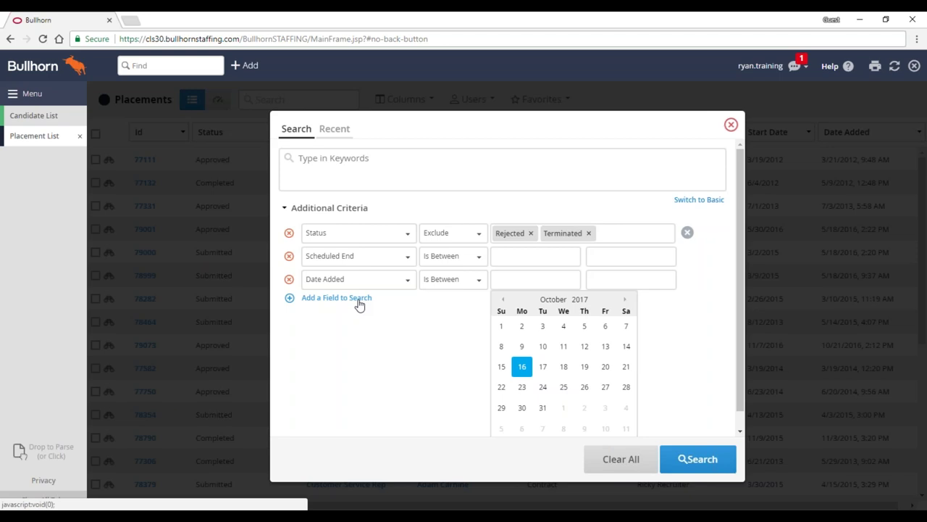
click(438, 279)
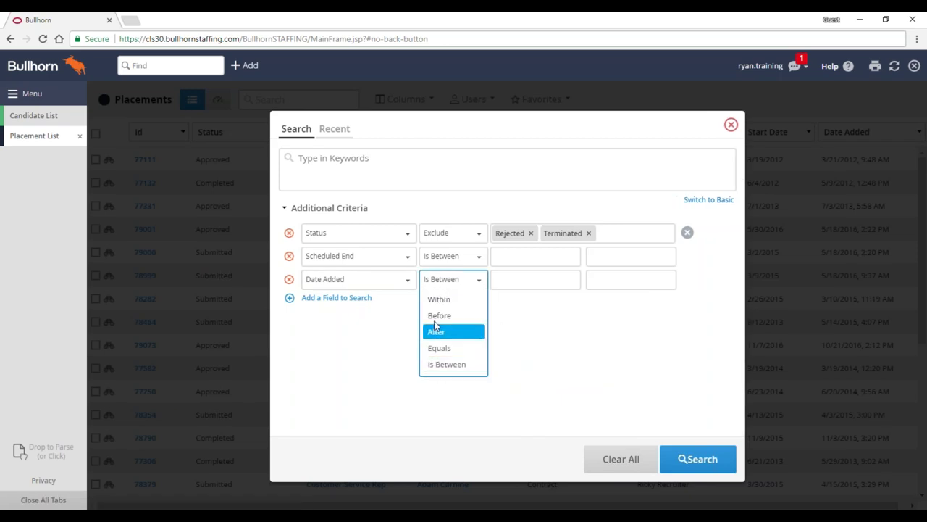
click(439, 304)
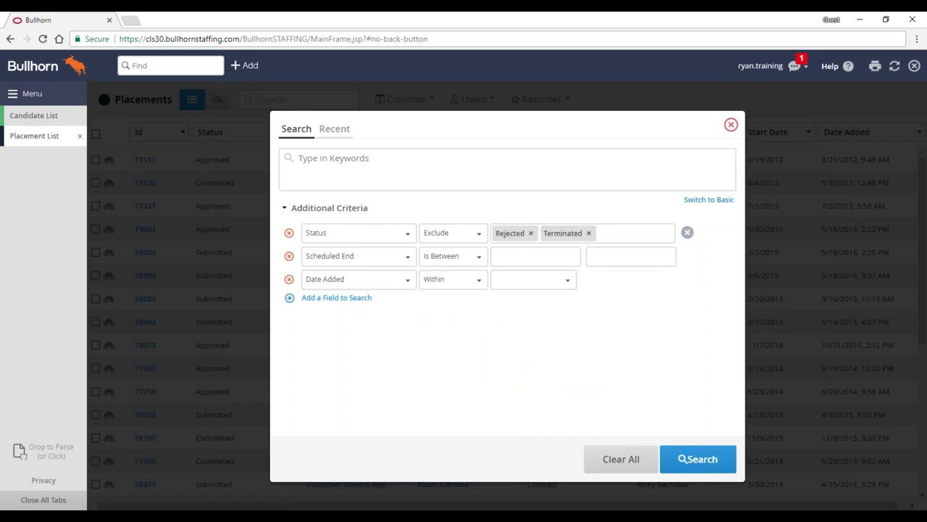
click(515, 281)
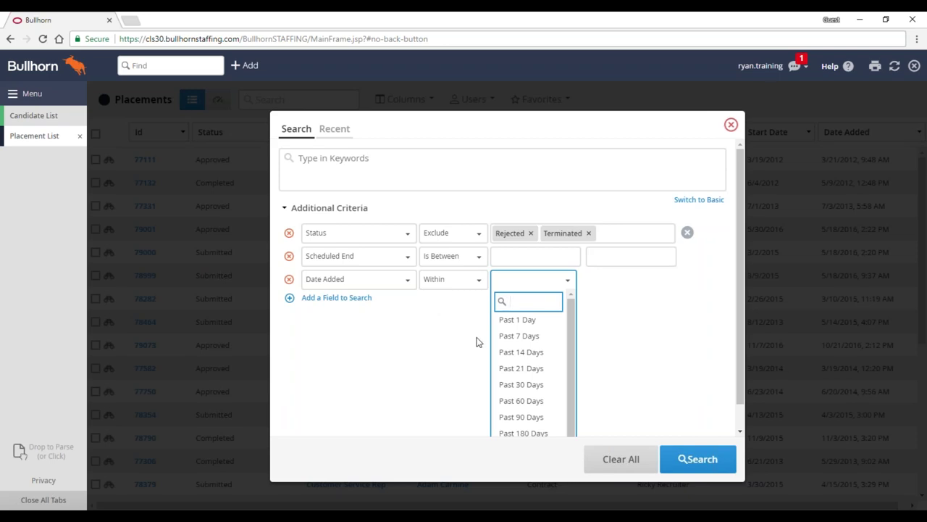
click(453, 281)
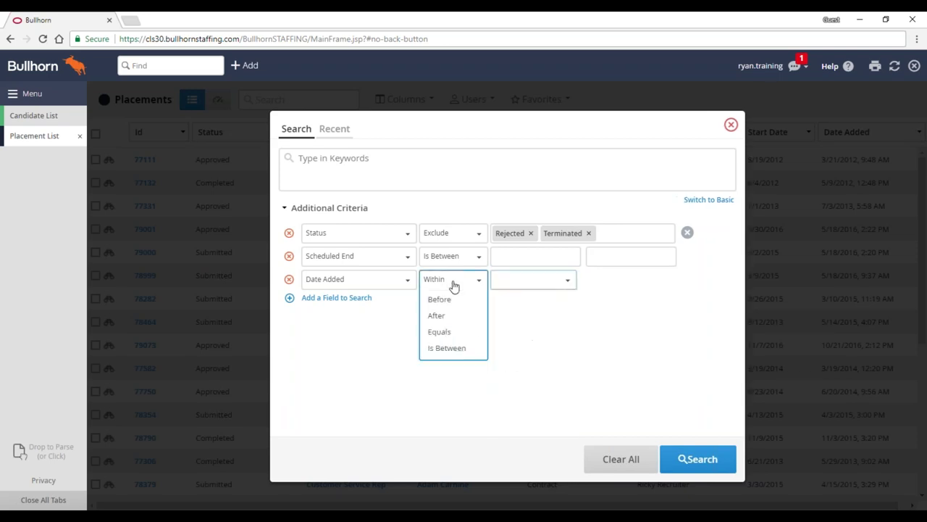
click(457, 349)
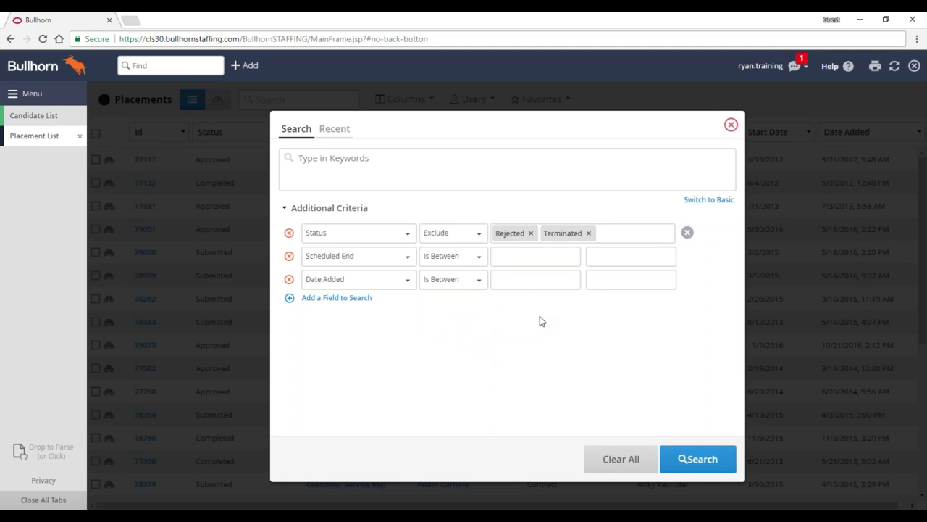
Search placements with Date Added between October 1, 2017 and December 31, 2017
click(532, 281)
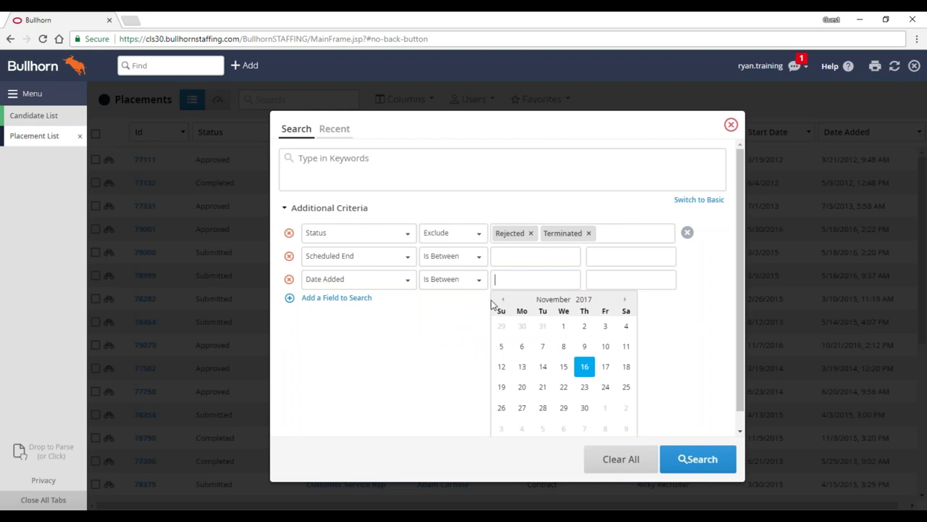
click(492, 300)
click(510, 282)
click(501, 300)
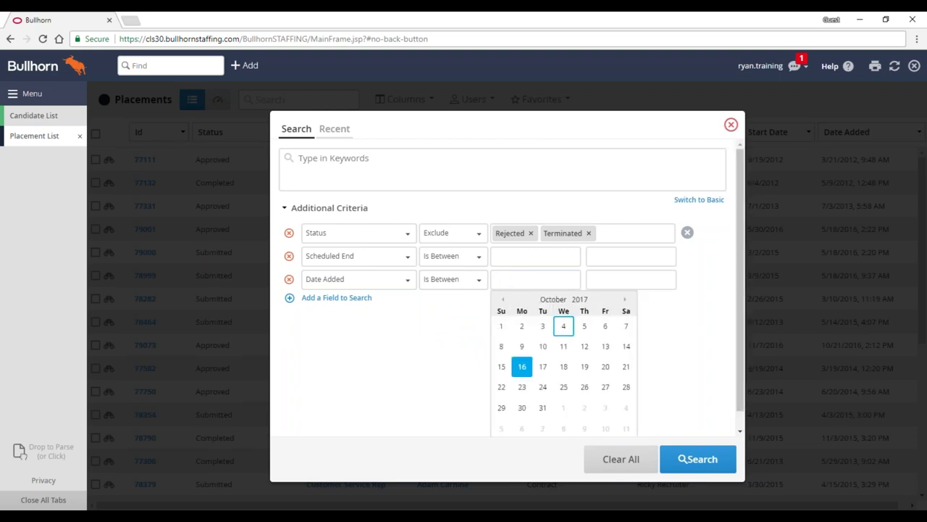
click(501, 326)
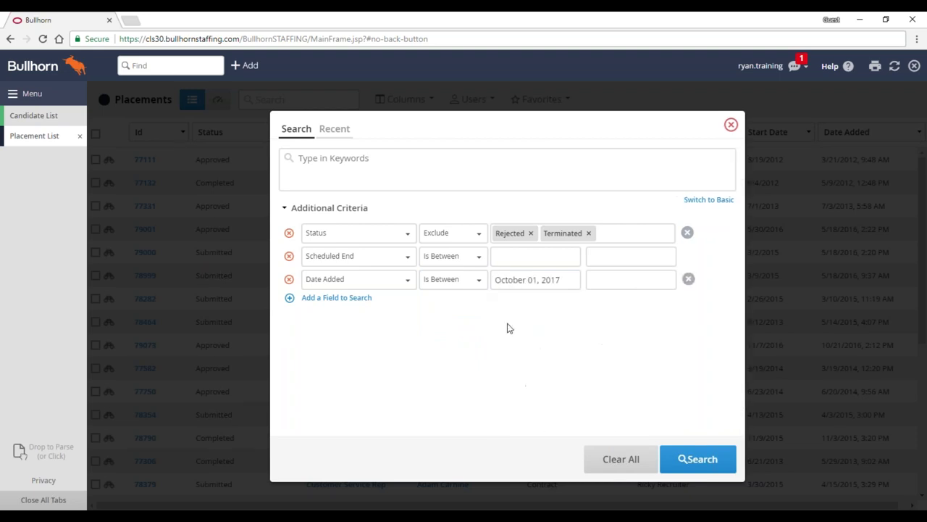
click(615, 279)
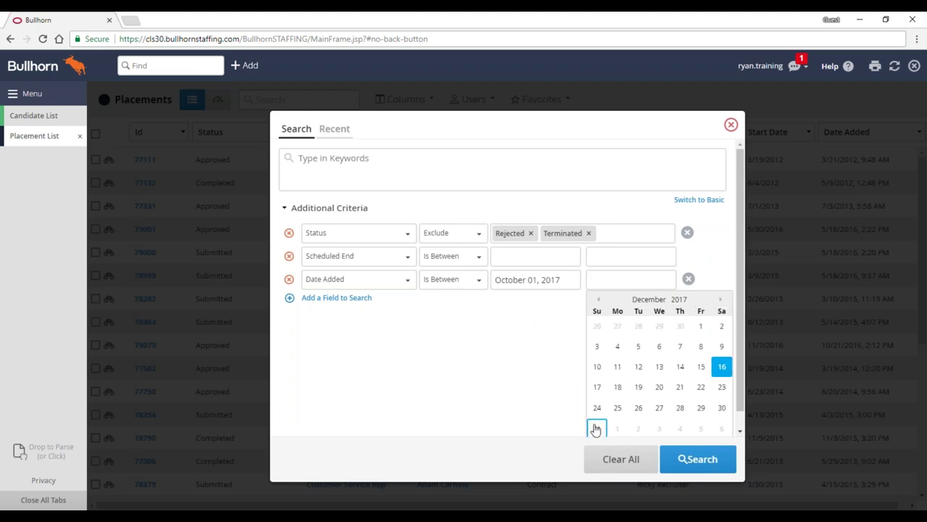
click(597, 428)
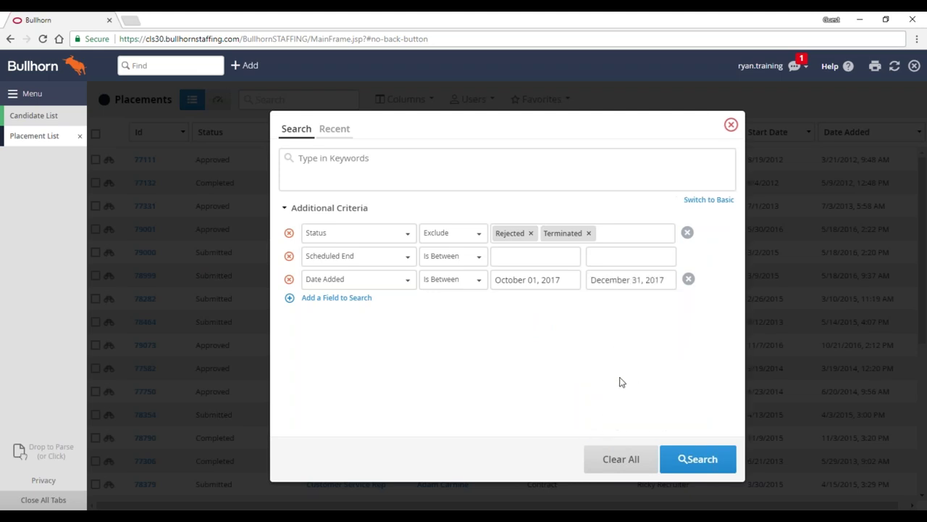
click(681, 458)
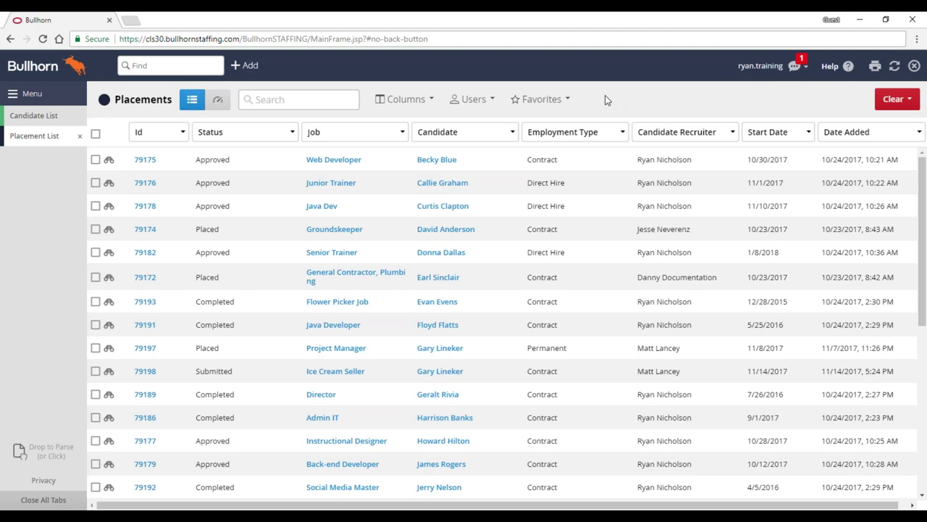
Apply the My Placements user filter, then reopen the Users filter options
click(491, 100)
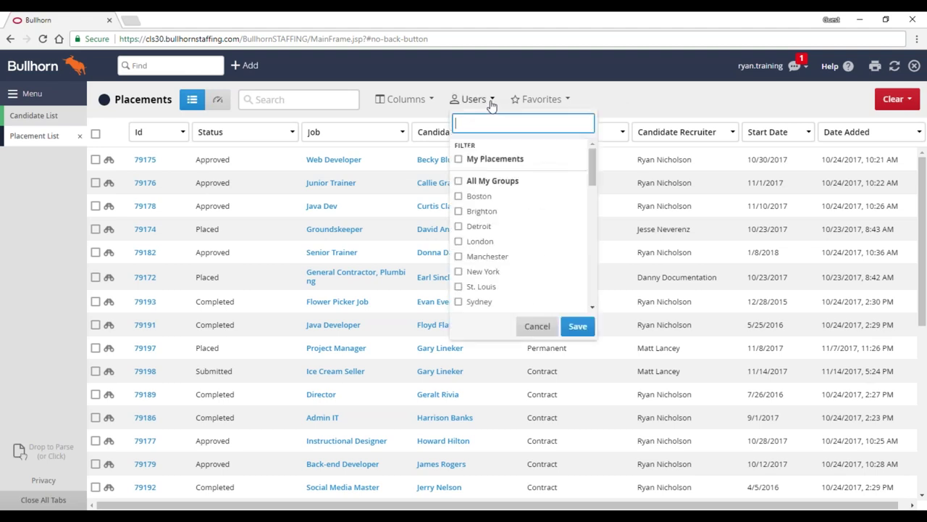
click(497, 162)
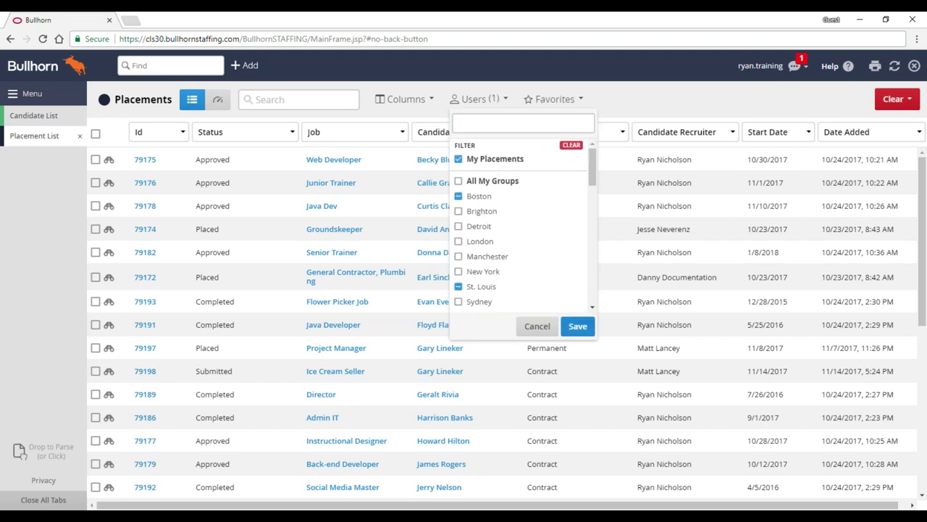
click(577, 326)
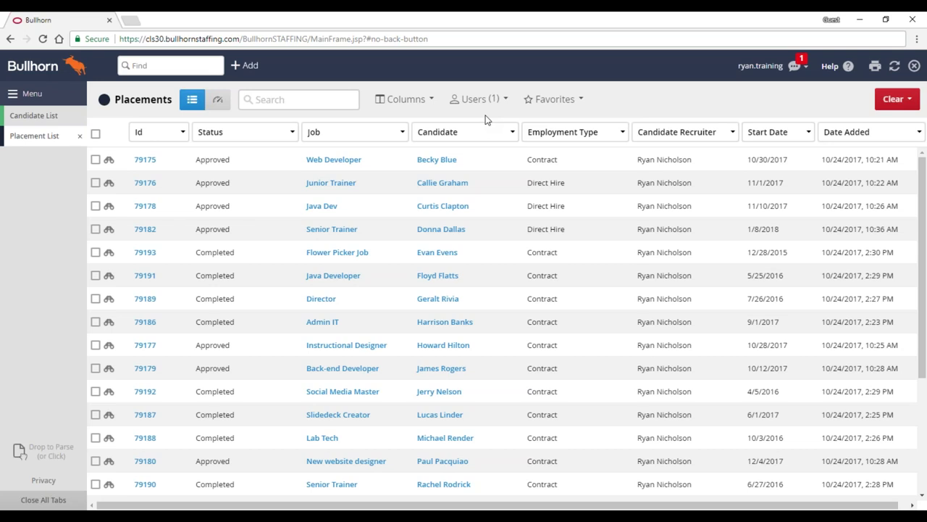
click(475, 100)
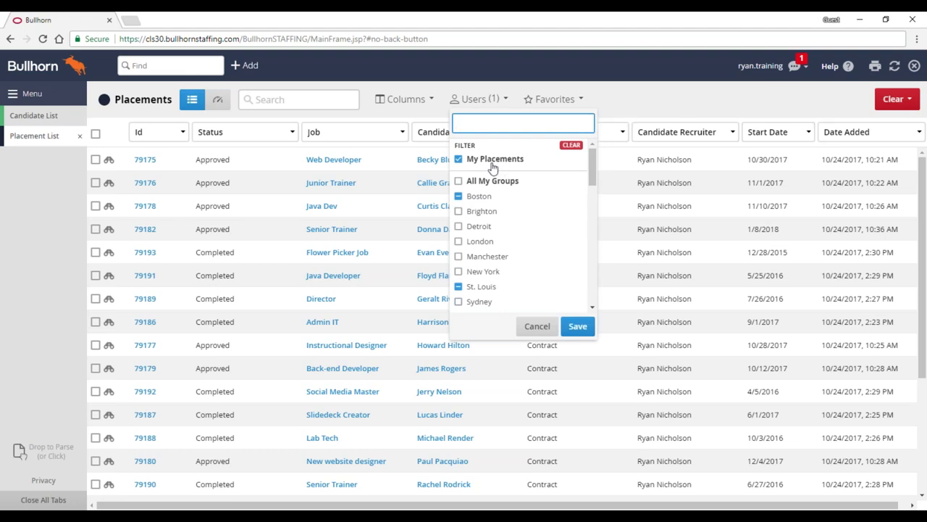
Try the Candidate Recruiter column filter and a 'candidate' column search, then clear it
click(656, 105)
click(681, 134)
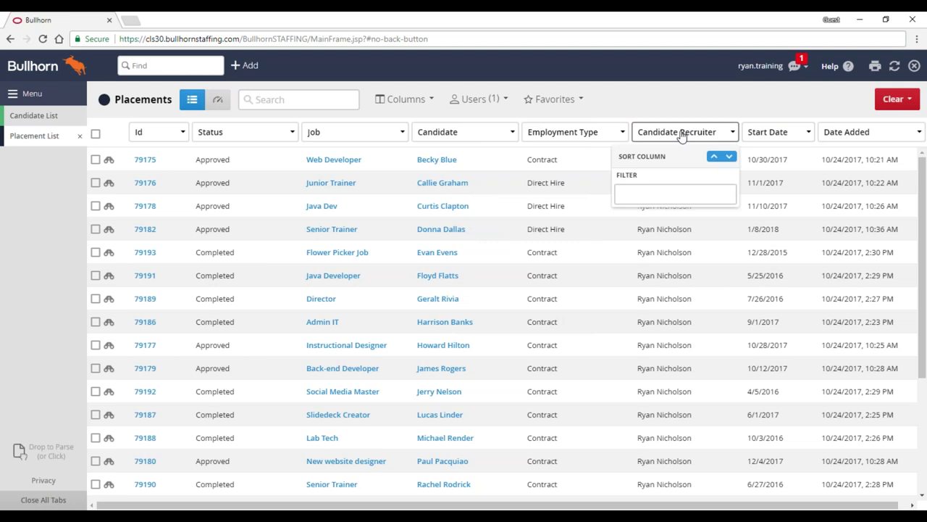
click(681, 190)
click(419, 102)
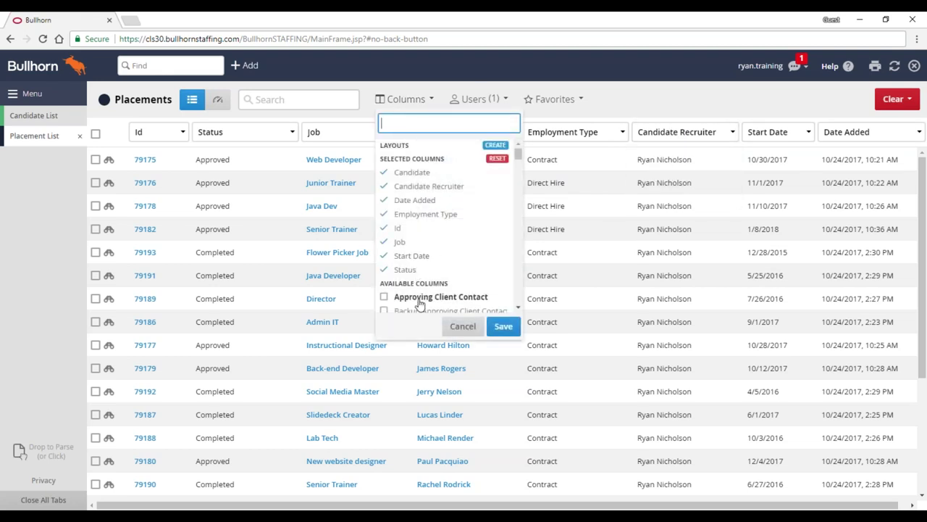
text(candidate)
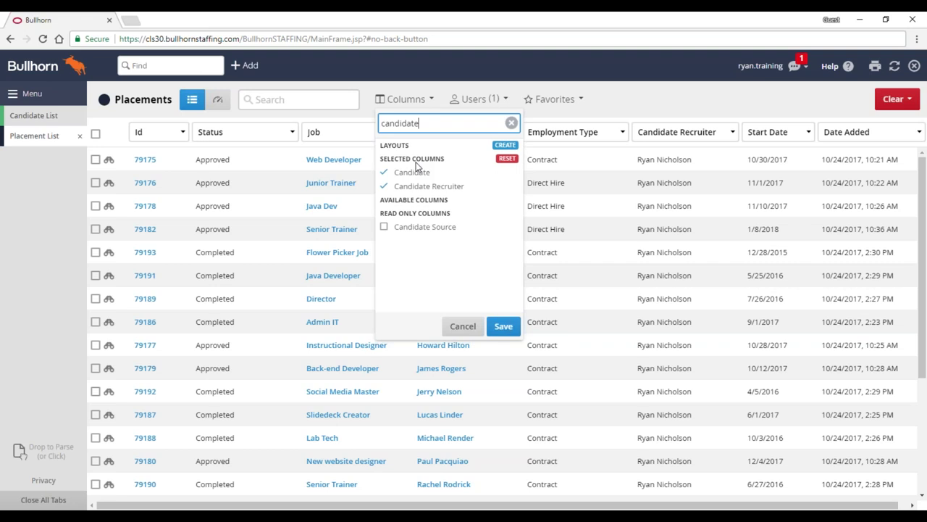
click(511, 123)
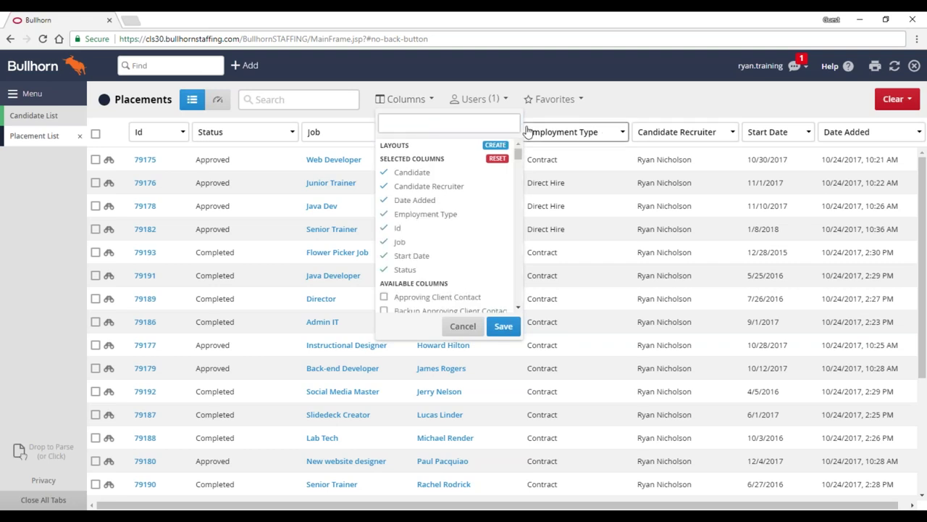
Enter and remove a recruiter name filter, then open and close the Users filter
click(670, 101)
click(710, 132)
click(665, 195)
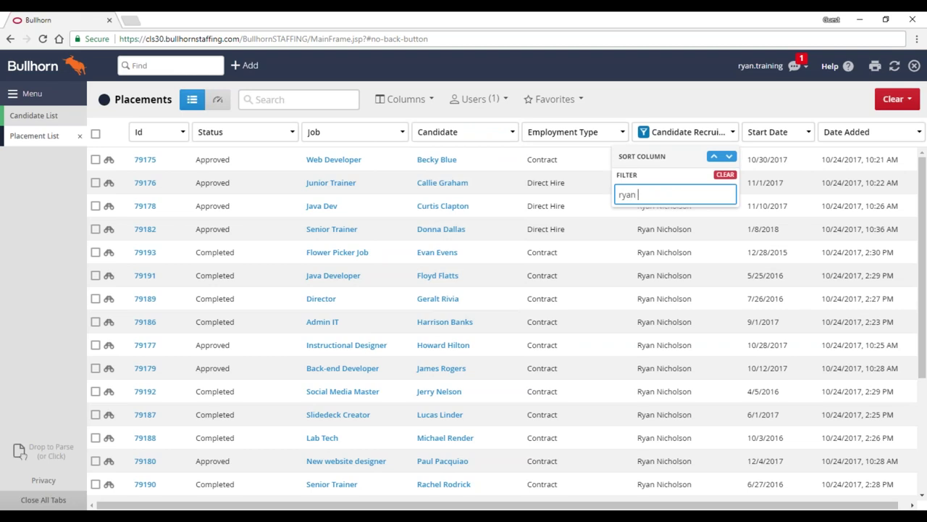
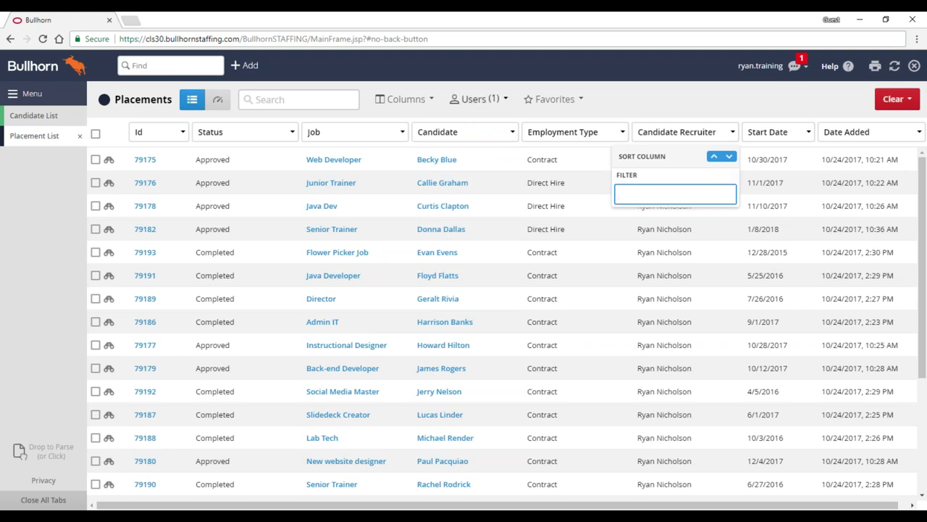
click(487, 98)
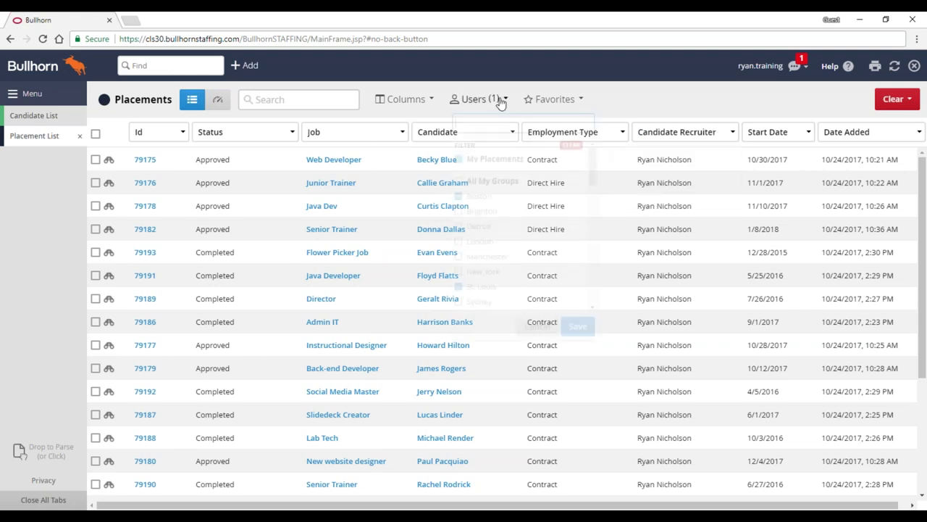
click(665, 100)
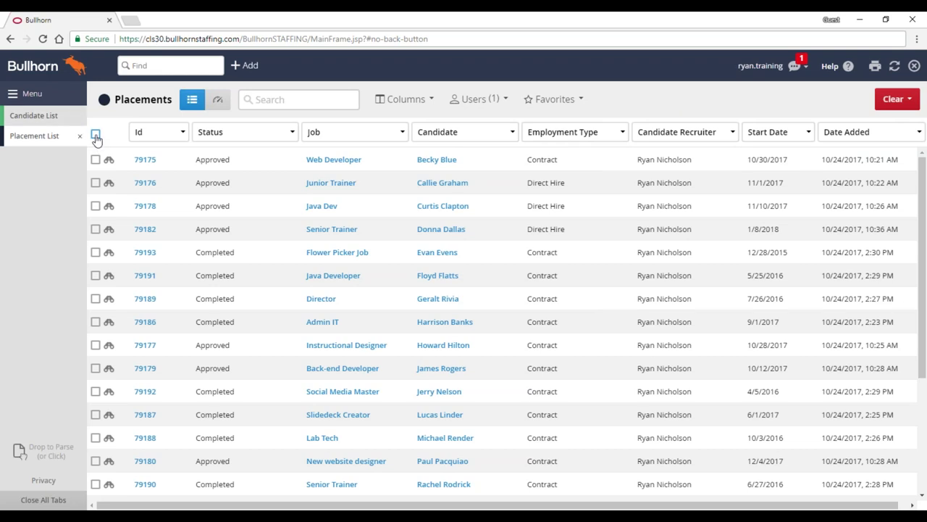
Select all 18 placements and choose Add to Tearsheet from the bulk actions
click(96, 137)
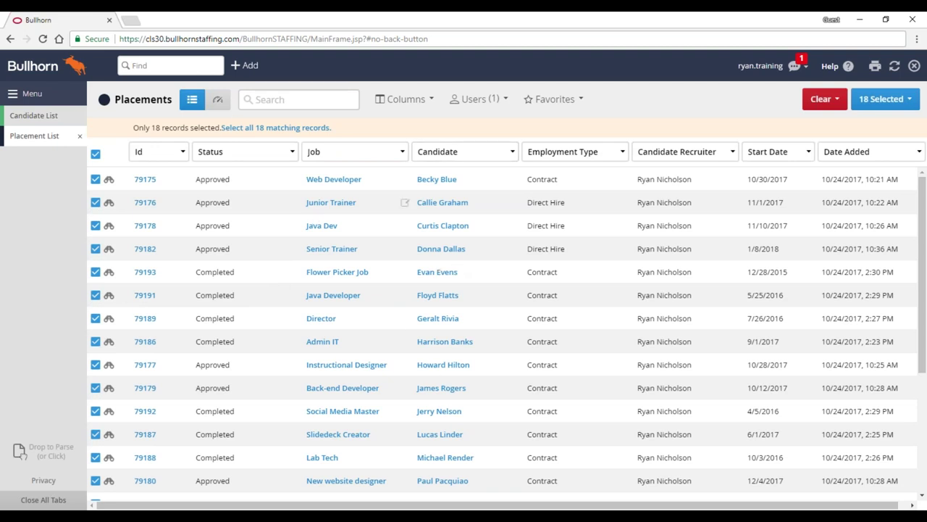
click(884, 101)
scroll(833, 318, down, 1)
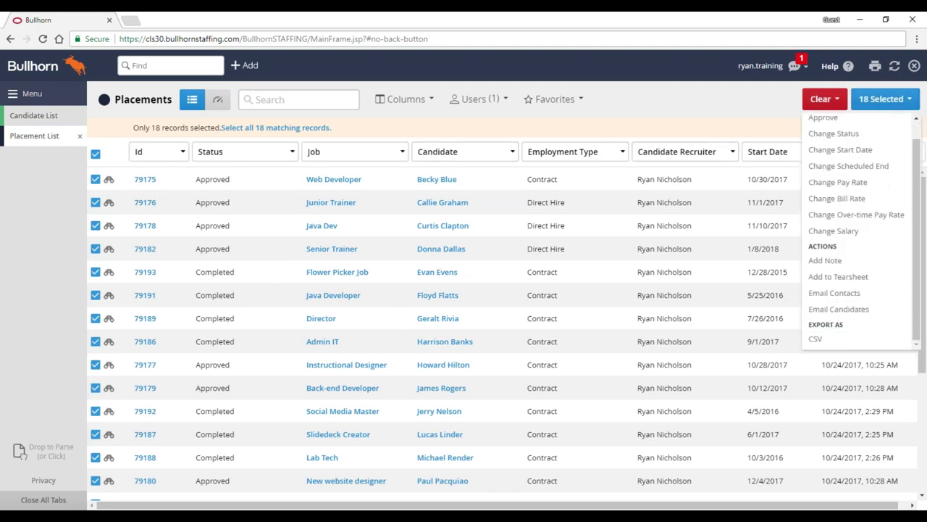
scroll(407, 230, down, 2)
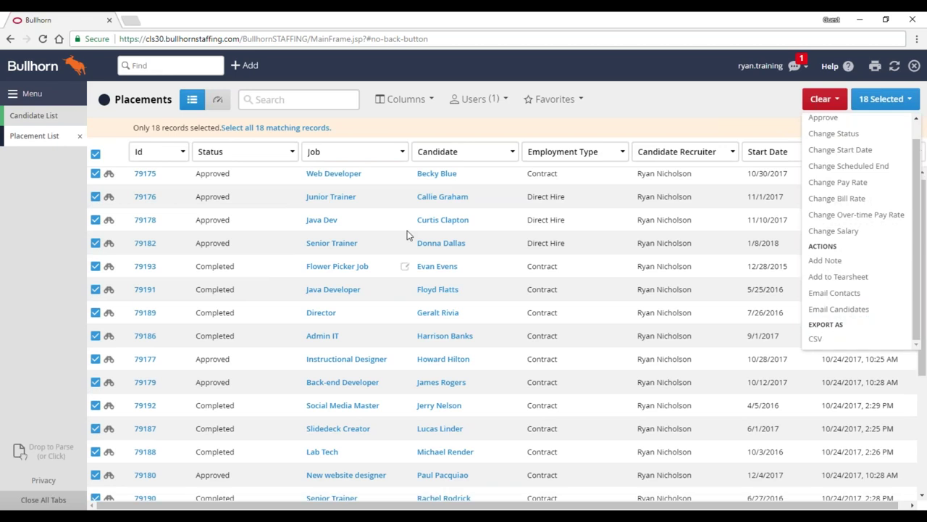
scroll(457, 249, up, 2)
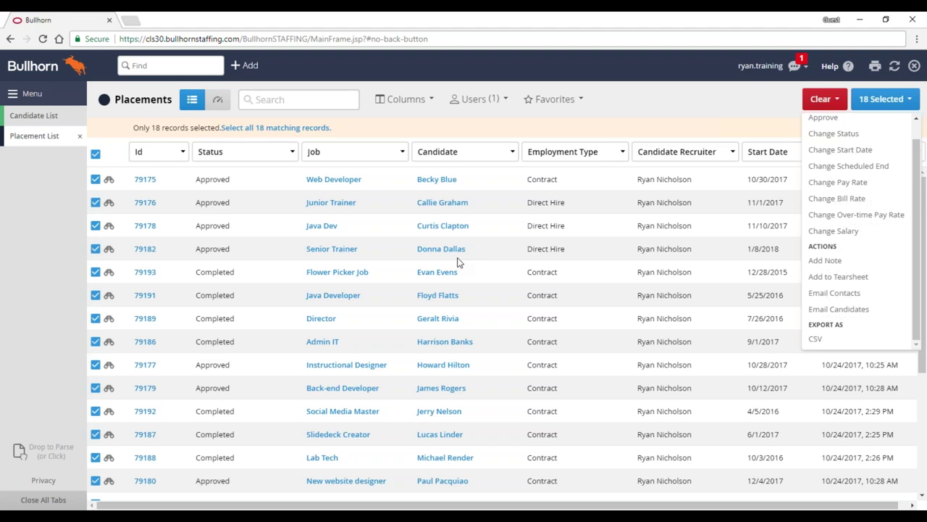
click(825, 284)
click(402, 266)
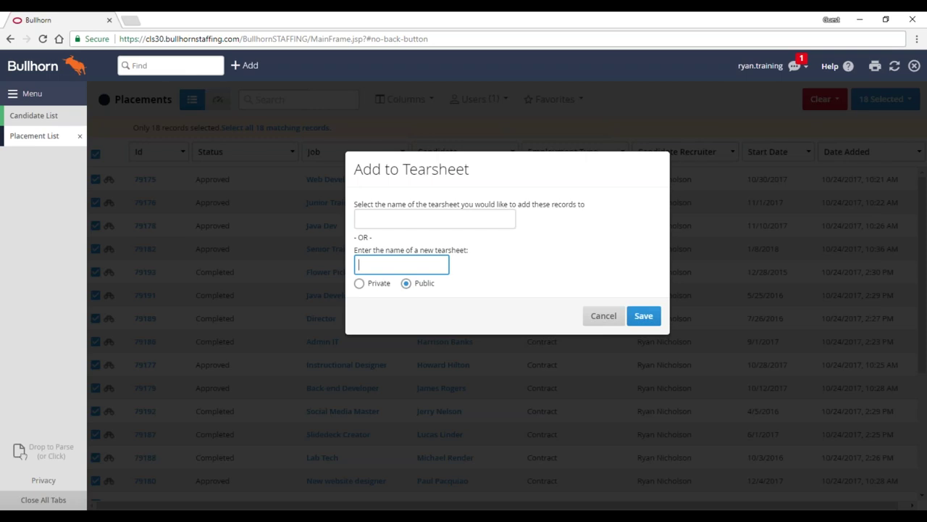
Save the placements to a new public tearsheet named 'Mail Q4' and go to Candidates
text(Mail in)
key(BackSpace)
key(BackSpace)
text(Q4)
click(646, 315)
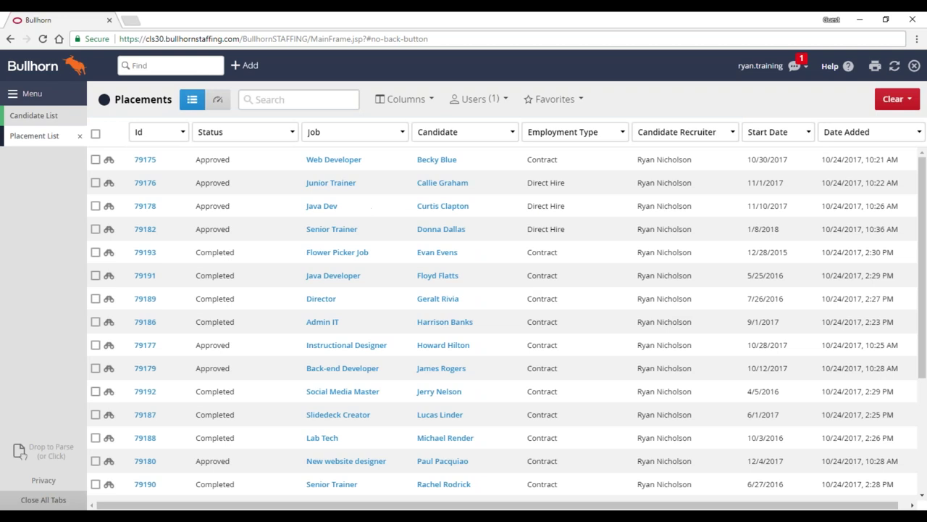
click(29, 121)
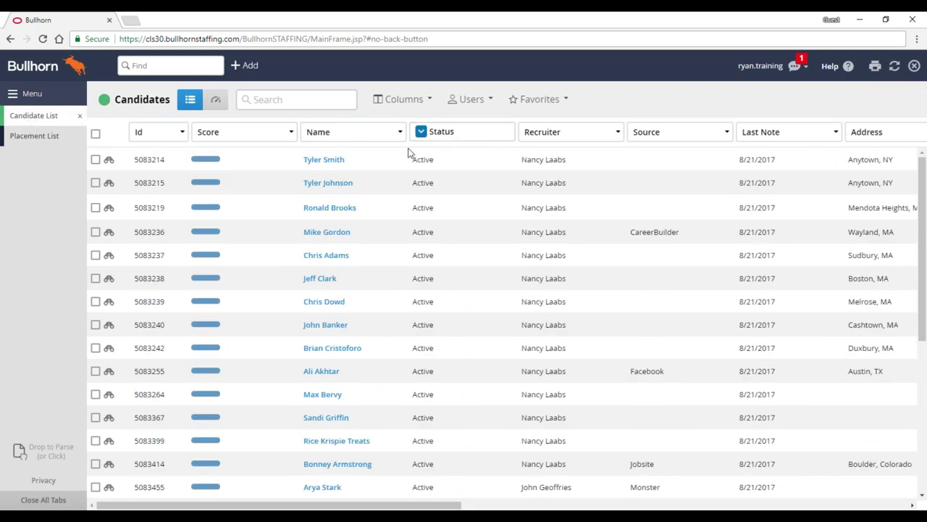
Search candidates with the Tearsheets criterion set to Mail Q4
click(324, 102)
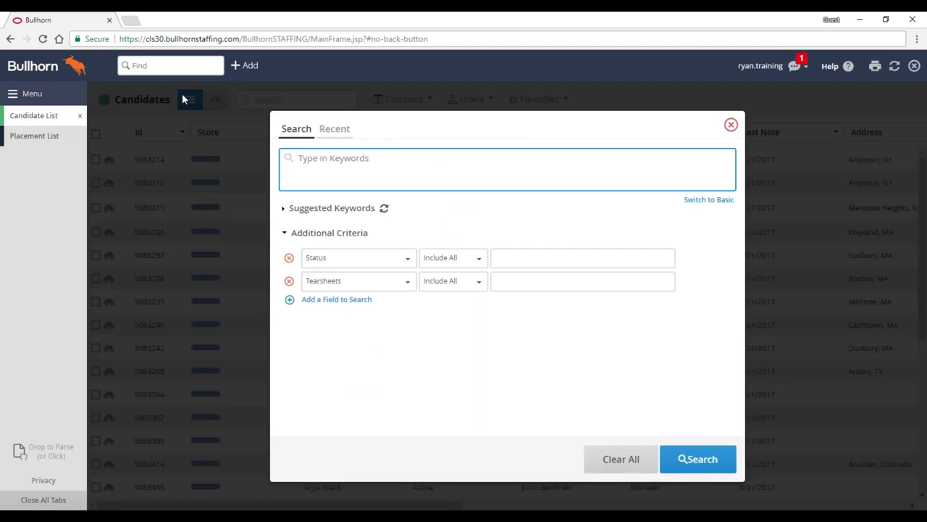
click(319, 284)
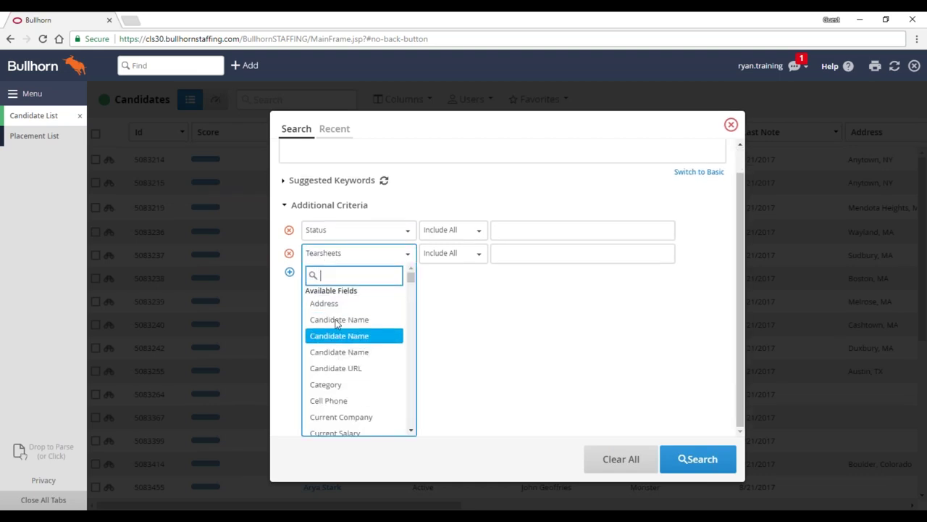
click(512, 332)
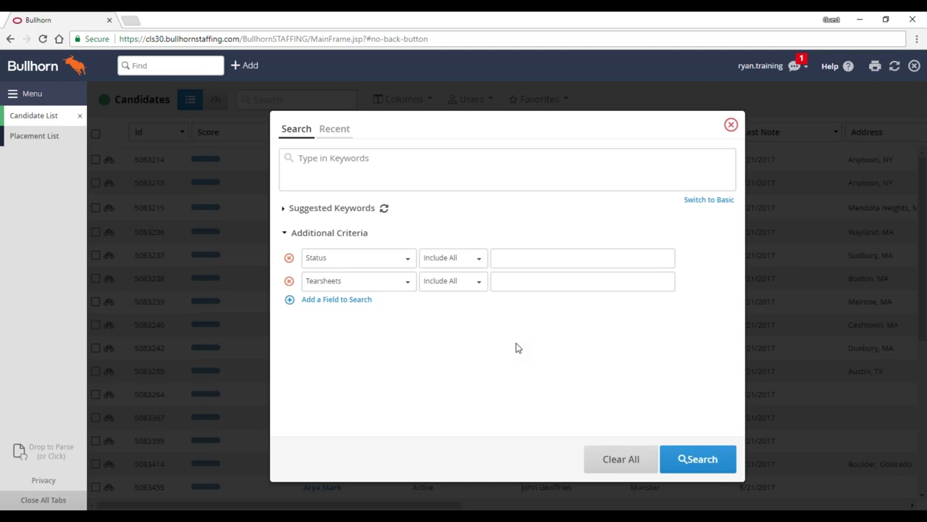
click(510, 282)
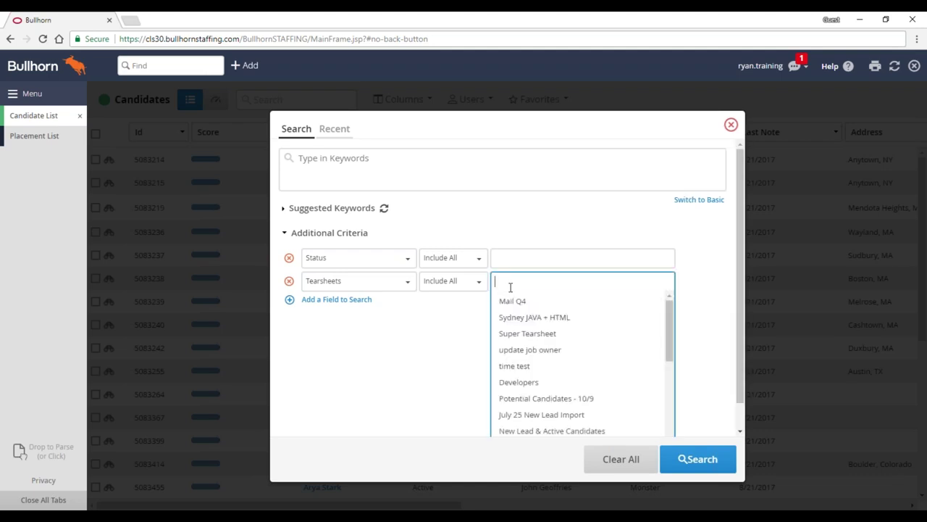
click(512, 303)
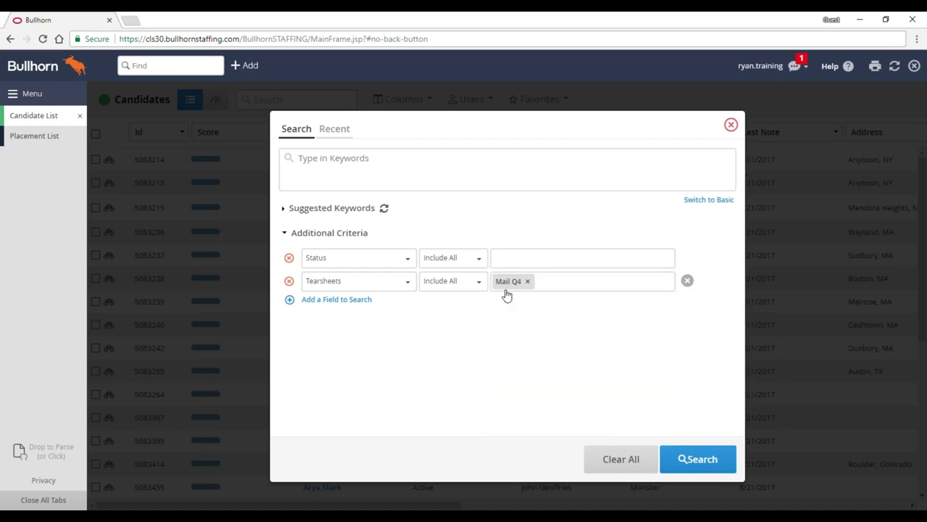
click(691, 460)
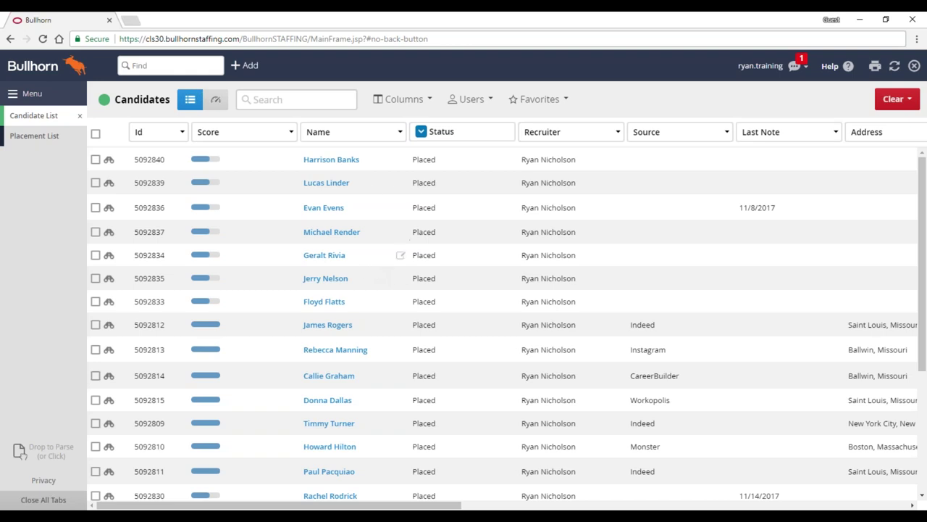
Scroll the candidate grid horizontally back to the Id and Score columns
drag(393, 505, 753, 495)
scroll(782, 494, right, 3)
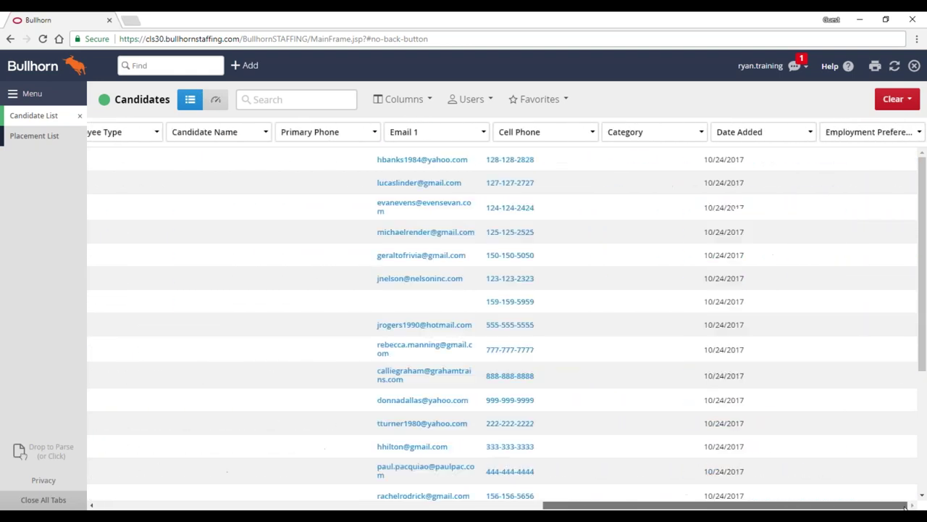
scroll(727, 494, left, 10)
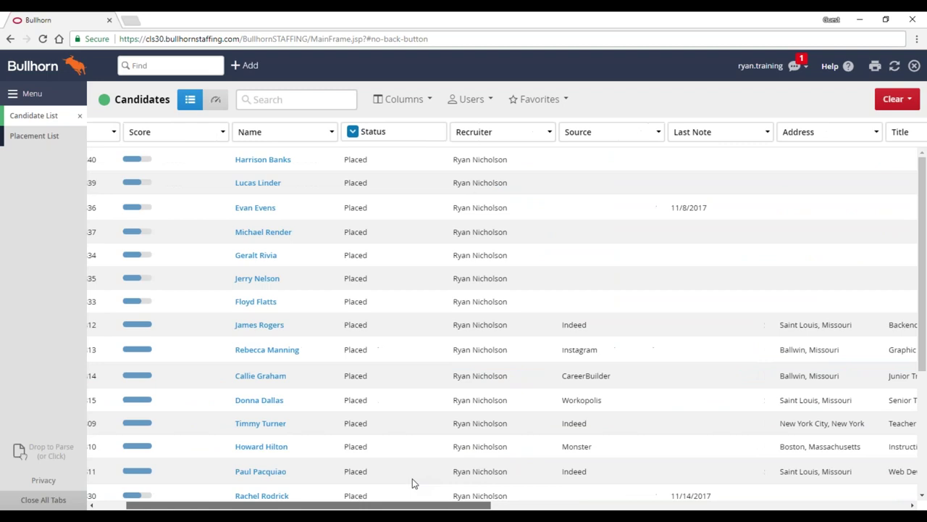
scroll(324, 494, right, 5)
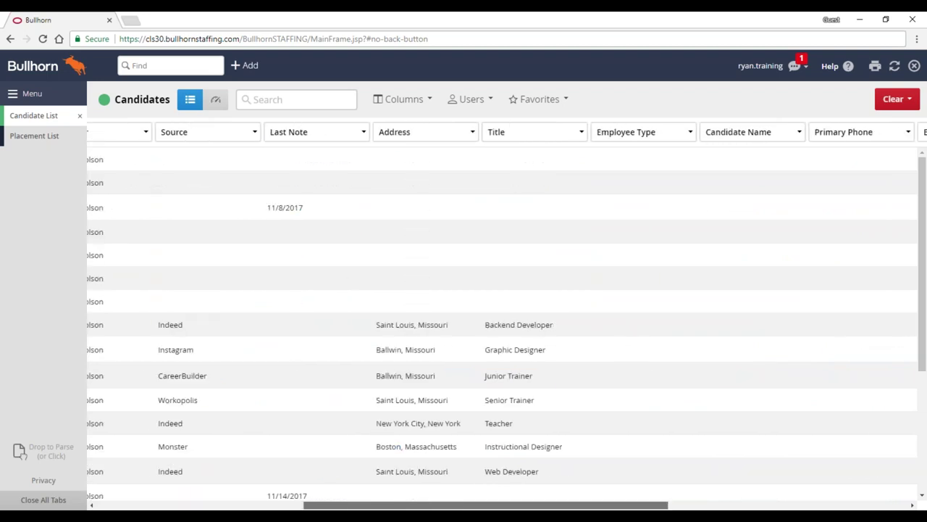
scroll(502, 319, right, 1)
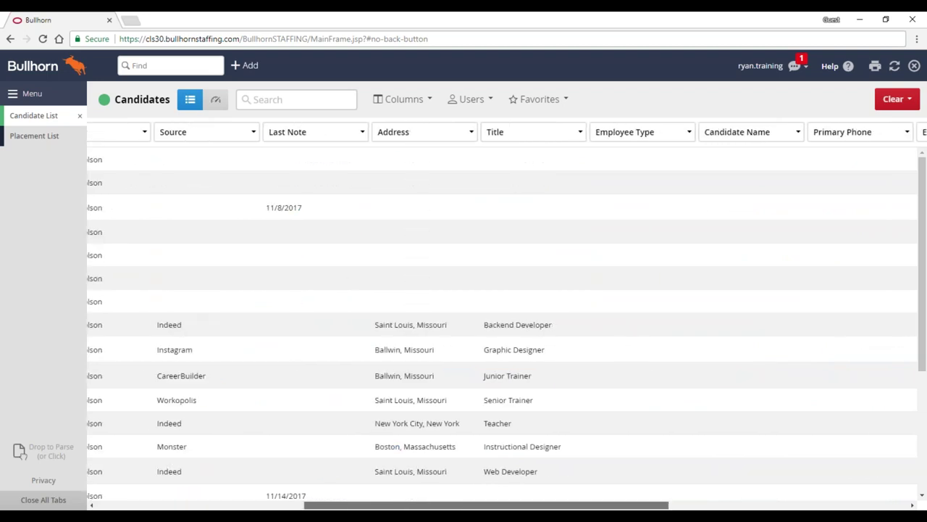
scroll(496, 314, left, 5)
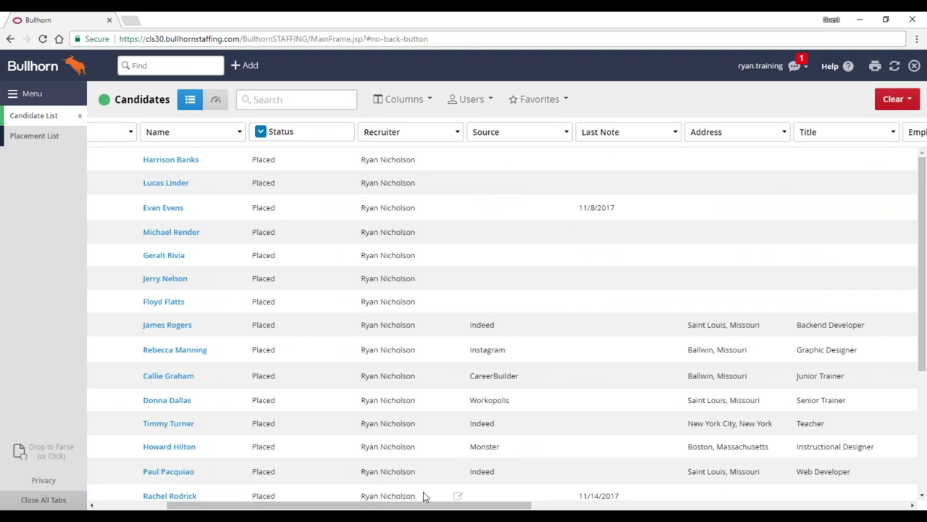
scroll(435, 505, right, 3)
scroll(434, 505, left, 5)
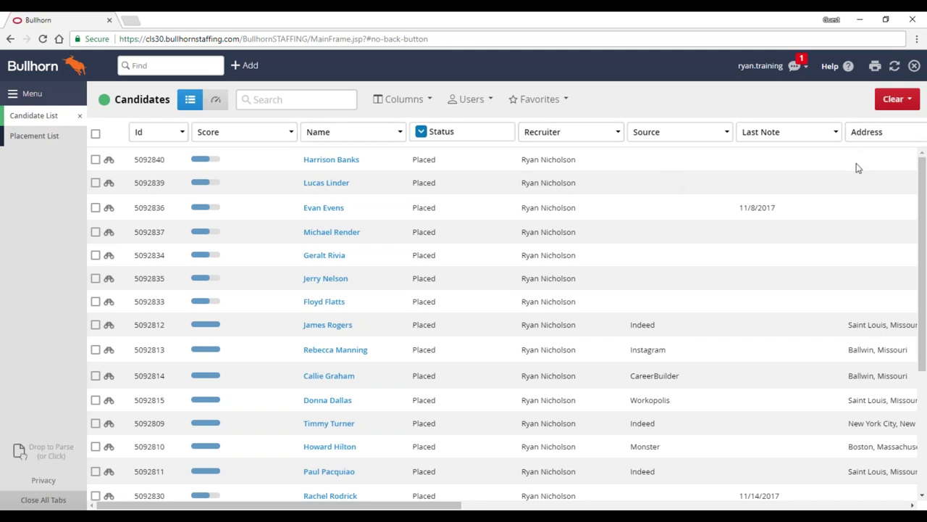
Apply the Mailing List layout (Id, Name, Title, Address, Country, Zip) and review its columns
click(415, 102)
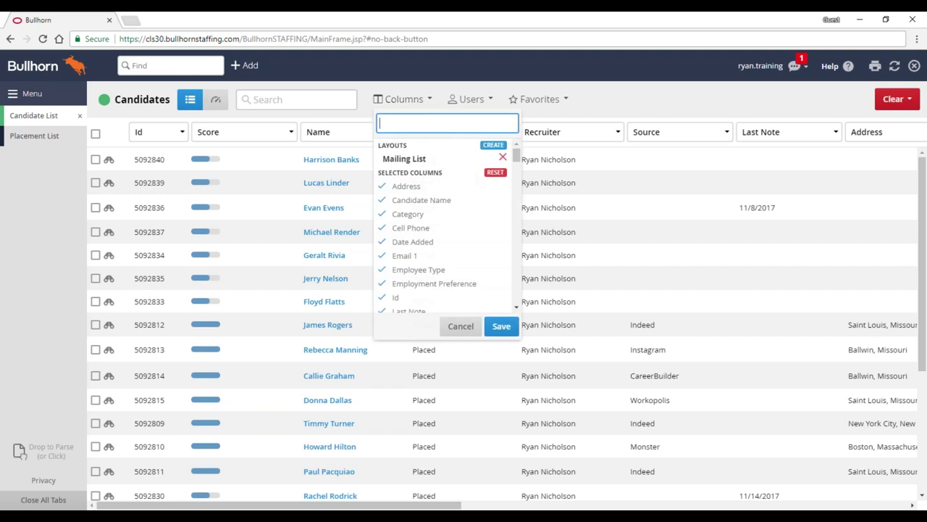
click(413, 162)
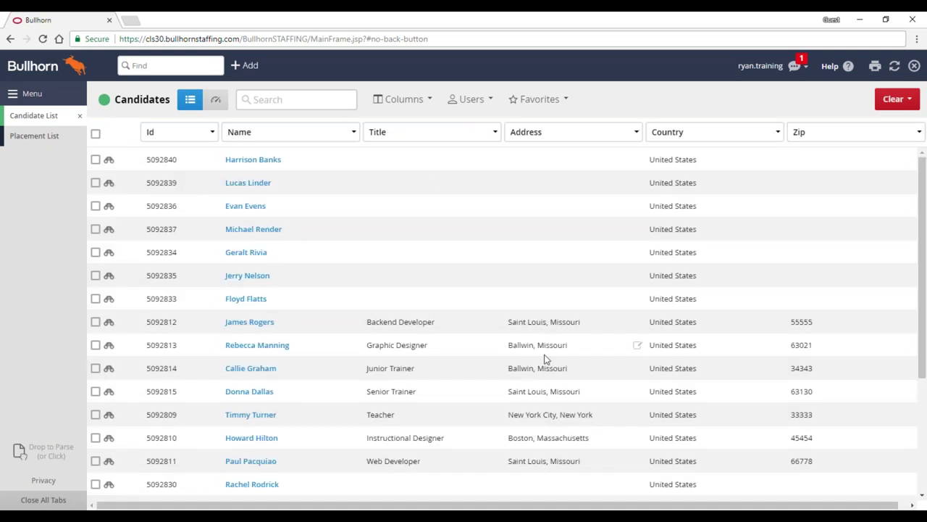
scroll(543, 352, down, 3)
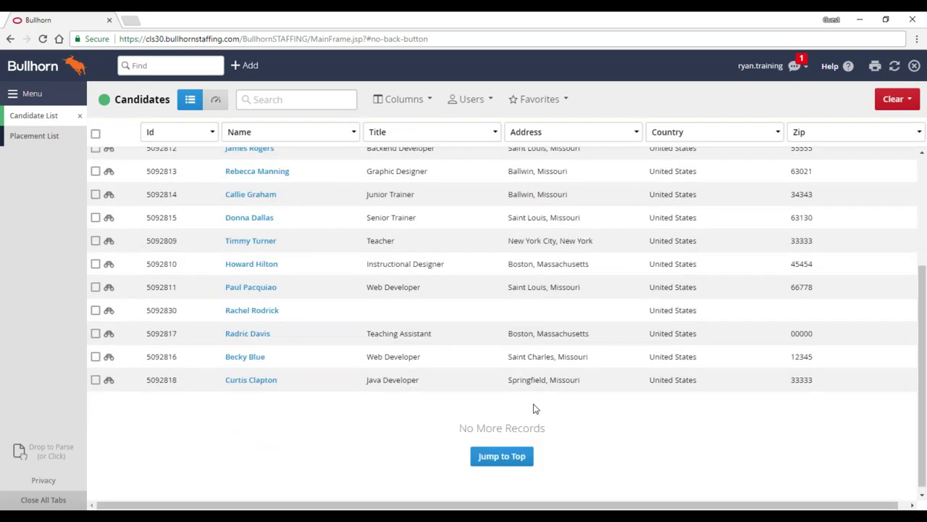
scroll(663, 348, up, 1)
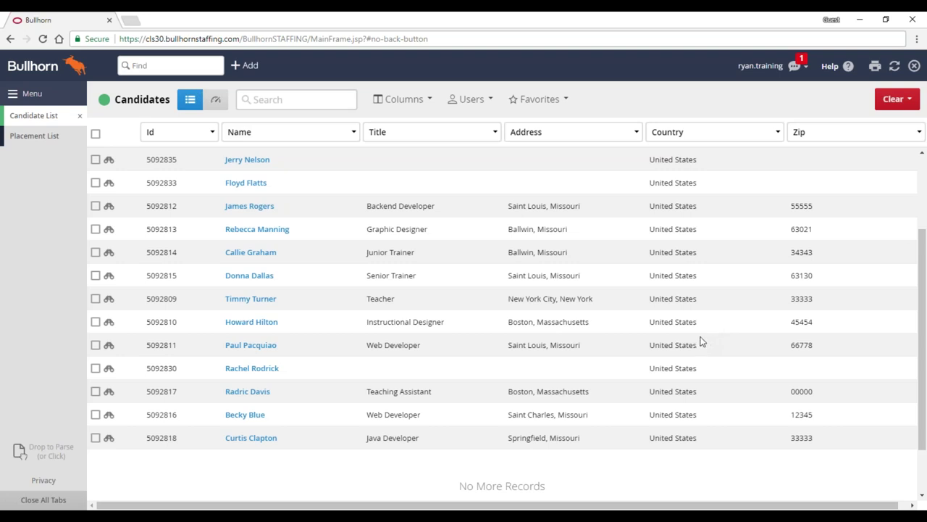
click(403, 99)
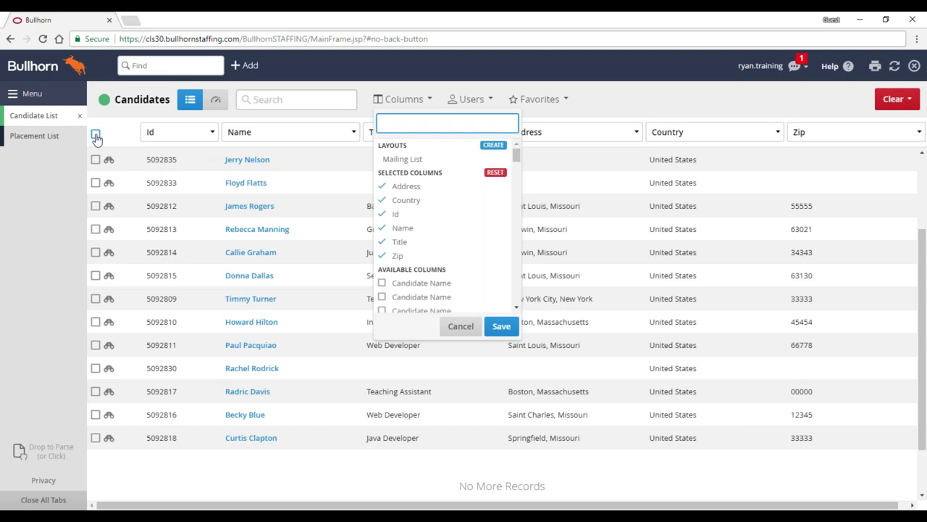
Select all 18 placed candidates, export them as CSV, and open the downloaded export (1).csv
click(729, 92)
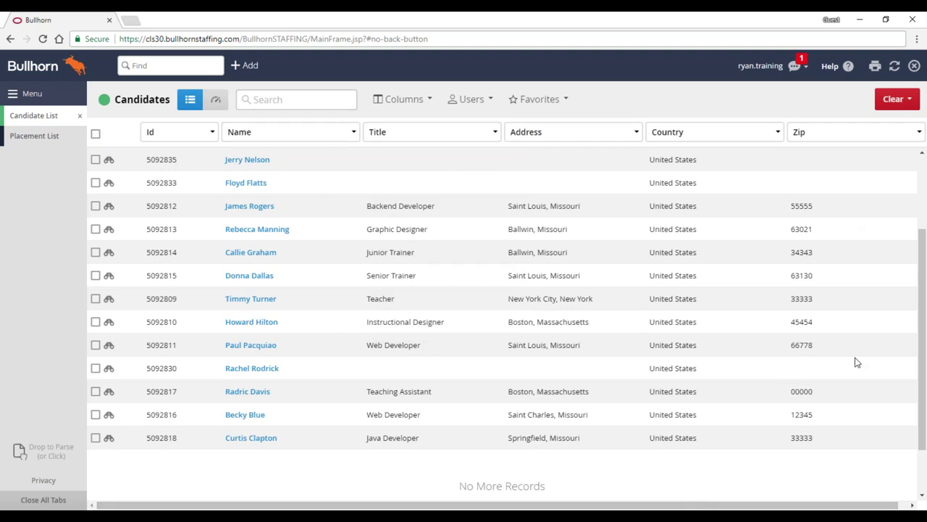
click(96, 135)
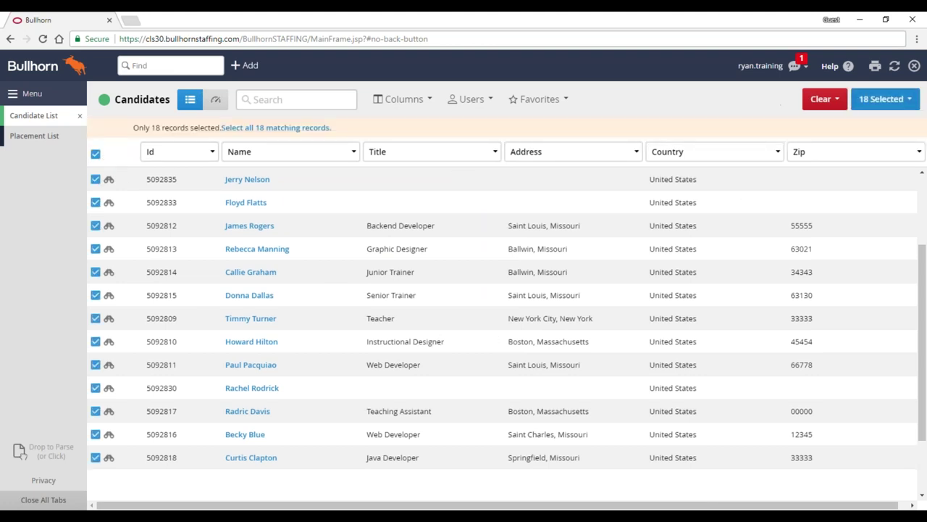
click(887, 101)
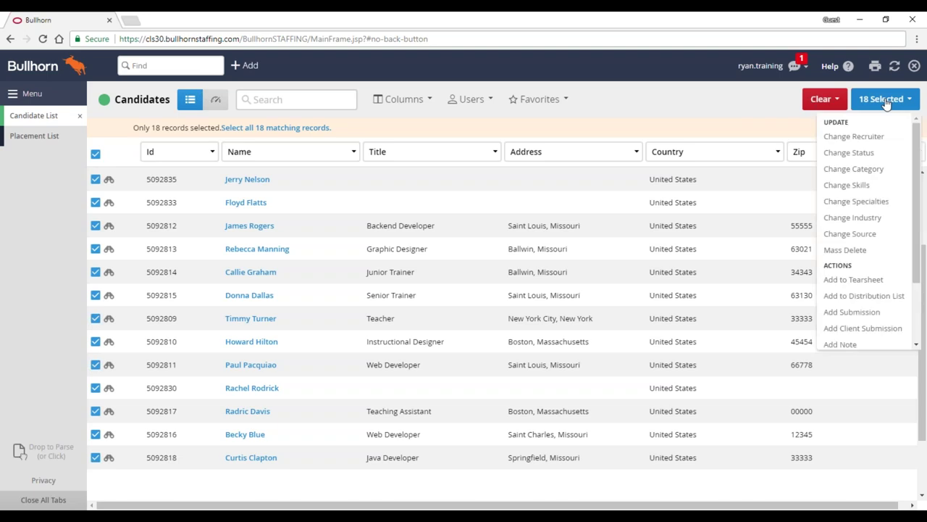
scroll(876, 196, down, 2)
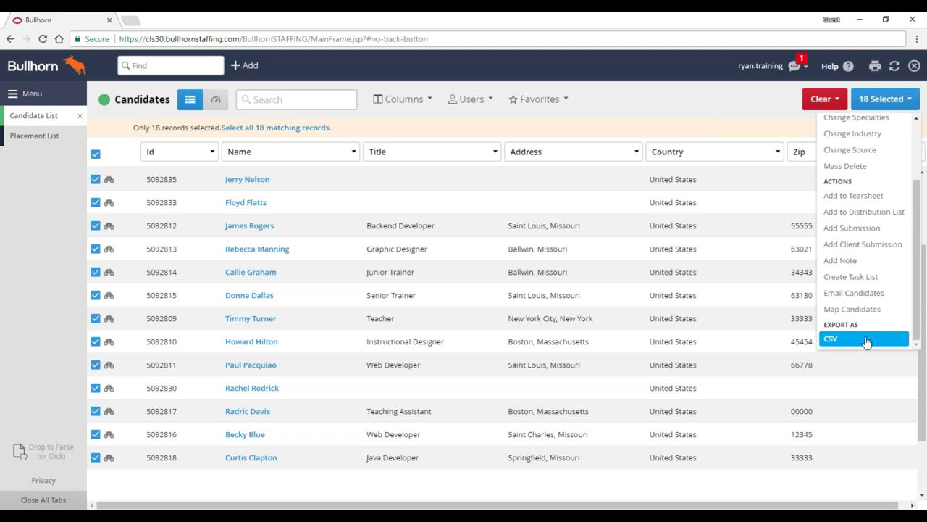
click(866, 340)
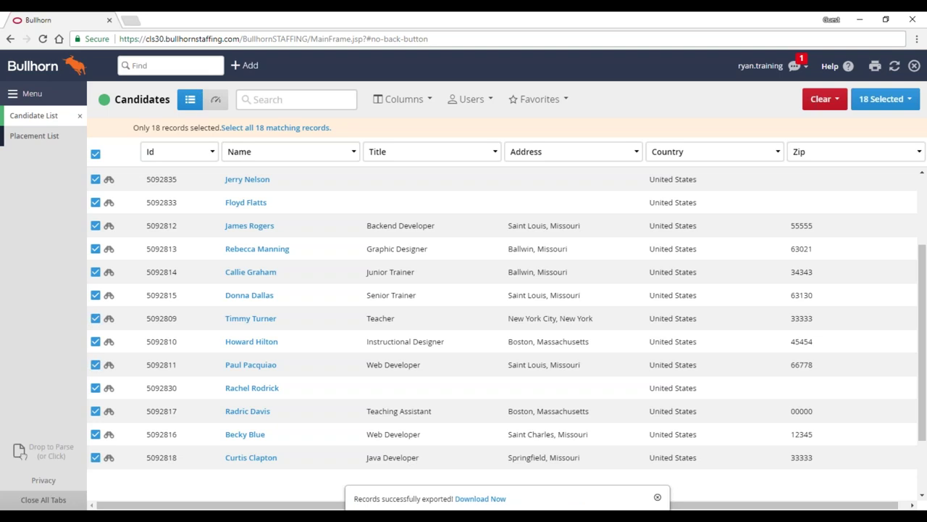
click(481, 499)
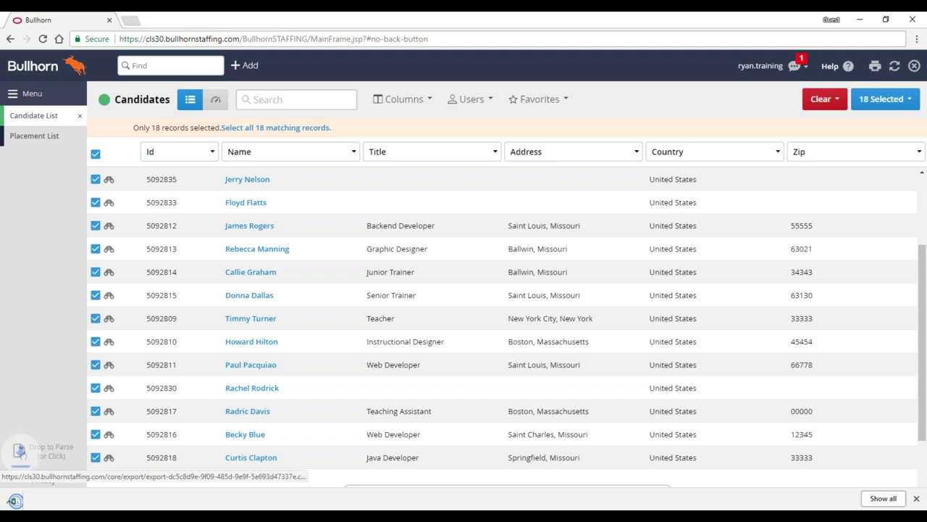
click(52, 498)
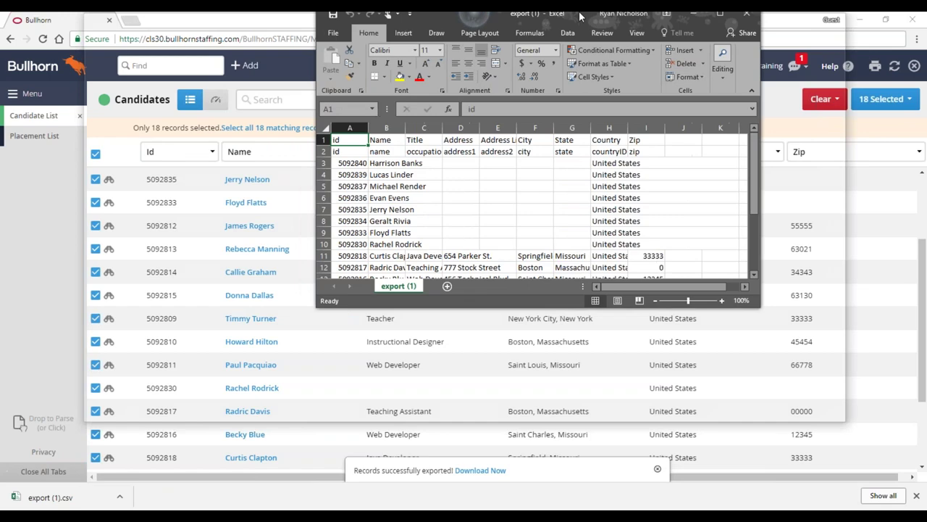
Maximize the Excel window and AutoFit columns A through J to their contents
double_click(579, 11)
drag(33, 136, 357, 156)
double_click(349, 136)
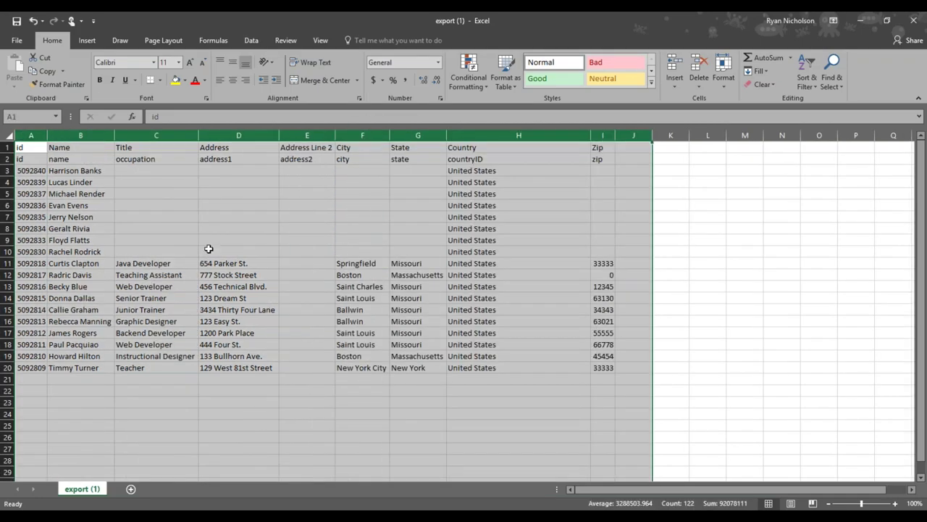
click(195, 266)
Review the candidate names in B3:B10 and the address, city, state, country and zip cells
drag(78, 170, 81, 255)
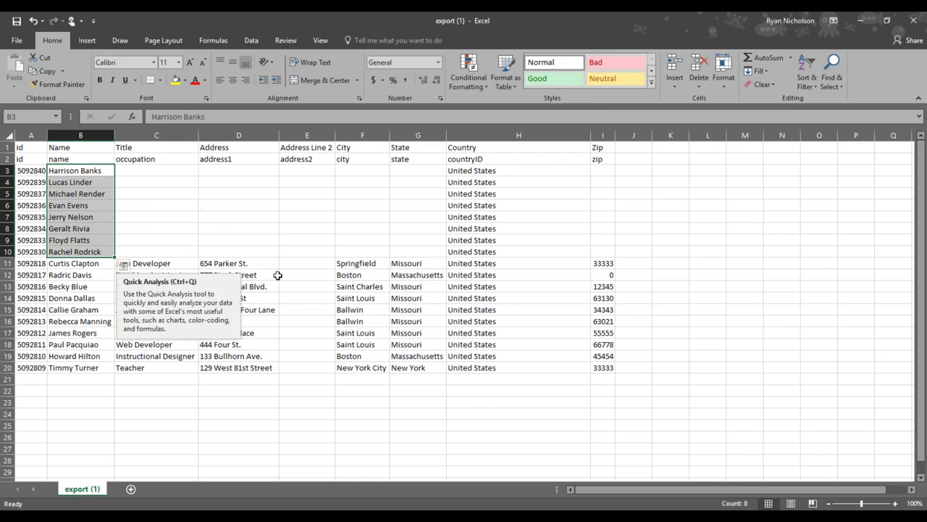
click(313, 285)
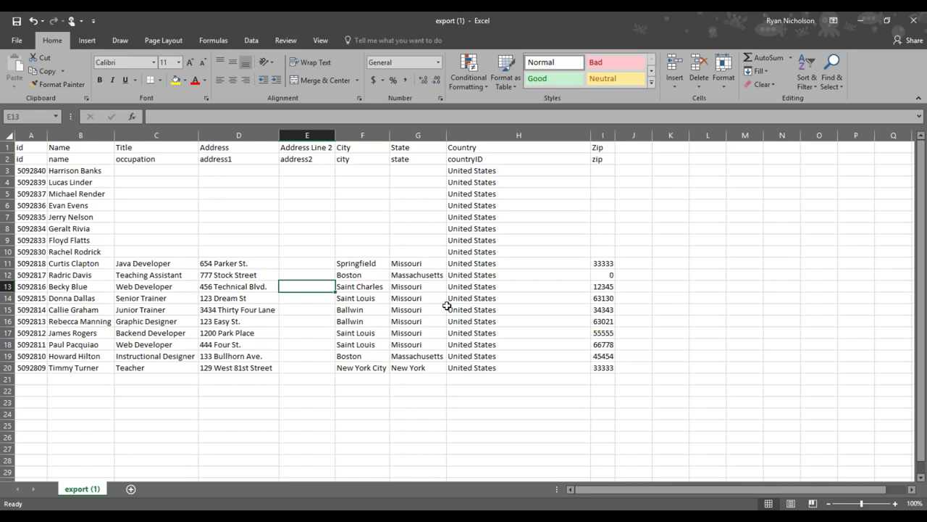
click(225, 310)
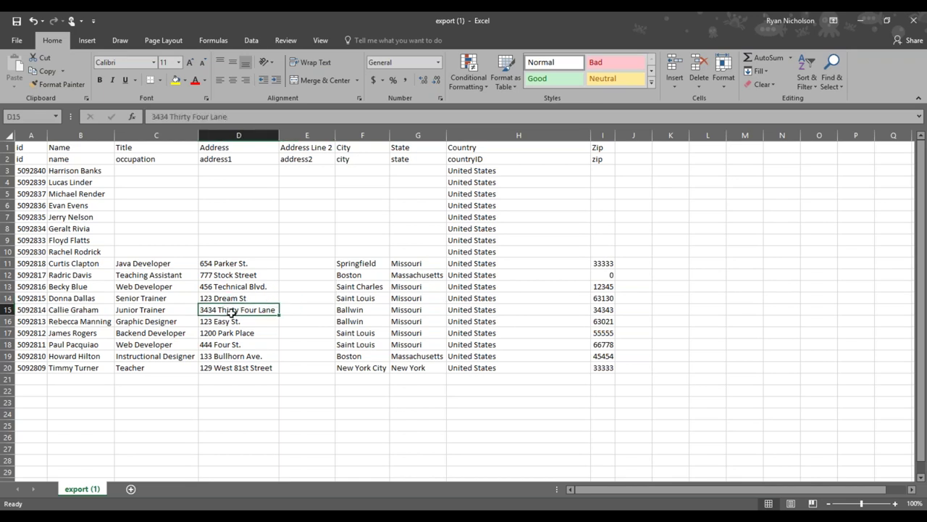
click(365, 312)
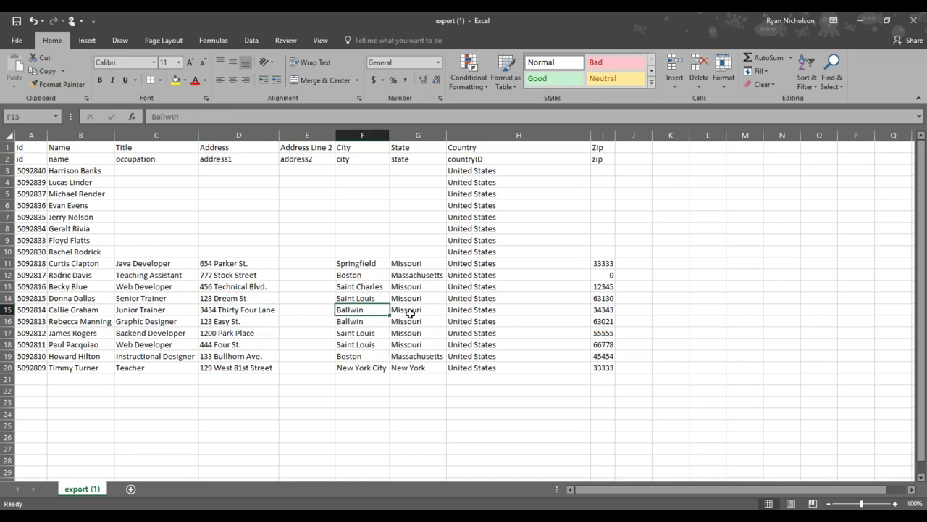
click(407, 313)
click(528, 320)
click(598, 321)
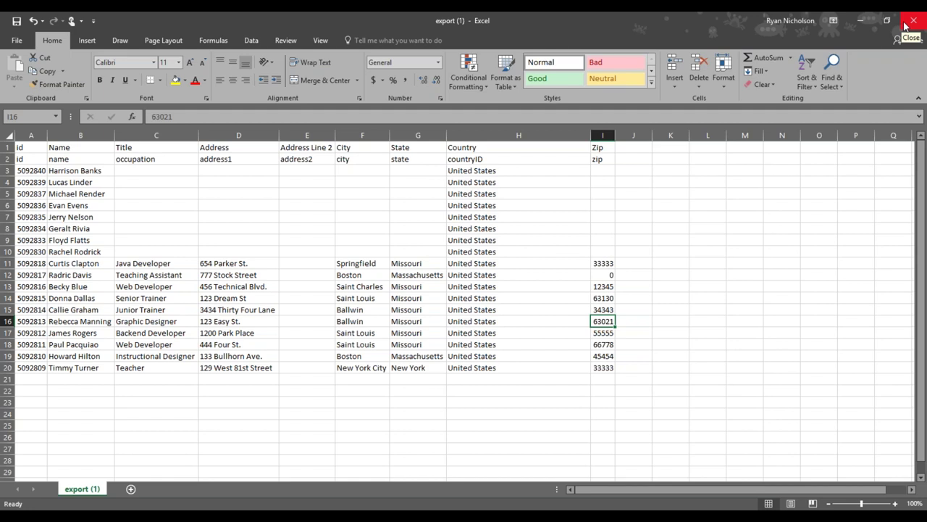
Close Excel without saving the CSV, then use Clear All on the Bullhorn candidate list
click(912, 21)
click(467, 283)
click(816, 99)
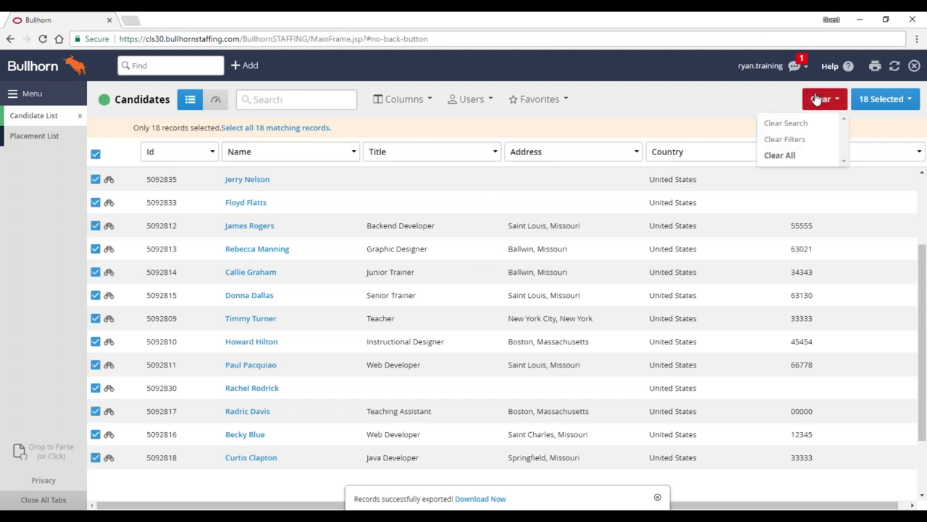
click(796, 157)
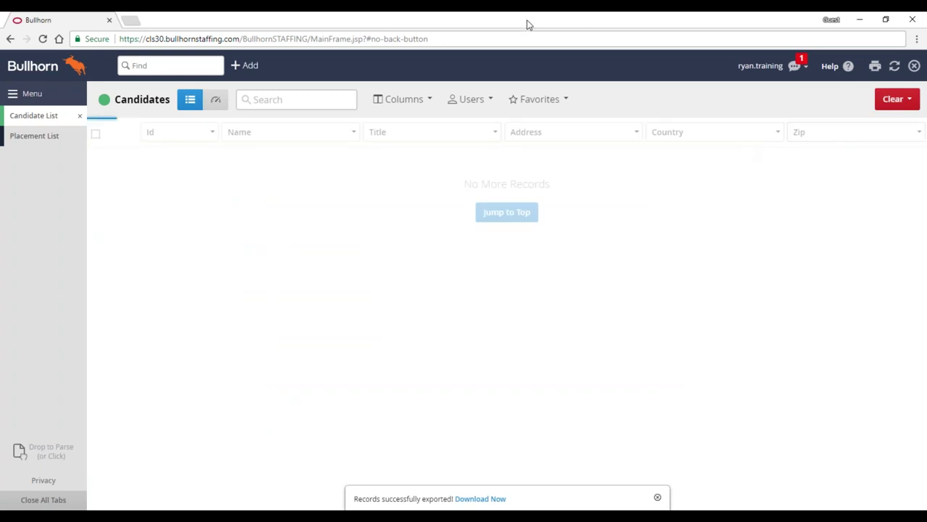
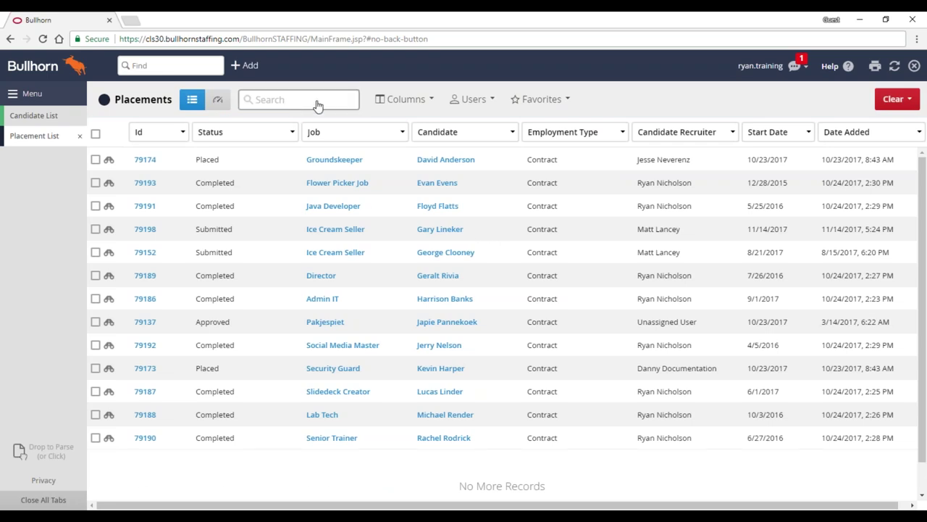
Bring up the Placements search criteria: Terminated/Rejected excluded, Scheduled End Nov 1–Dec 16, 2017
click(317, 106)
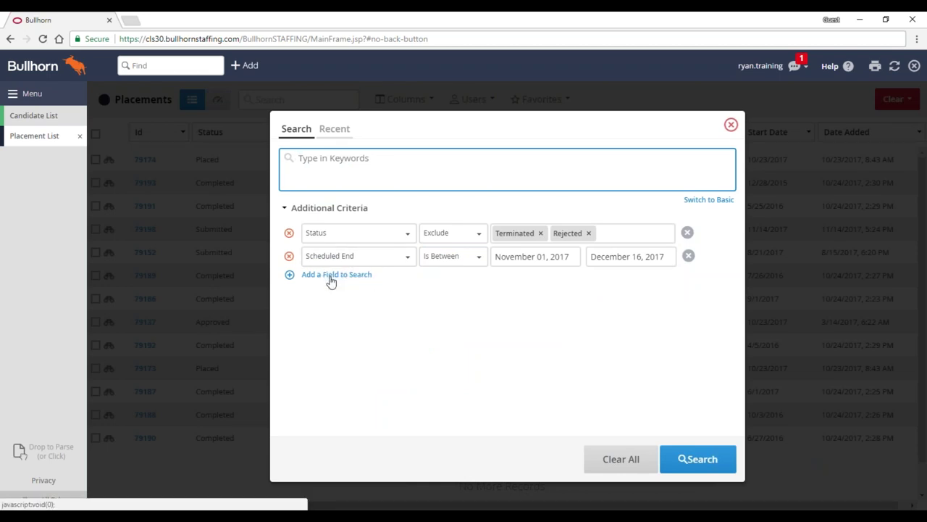
Add then remove an empty criterion row, close the search unchanged, and select all 13 placements
click(331, 279)
click(375, 282)
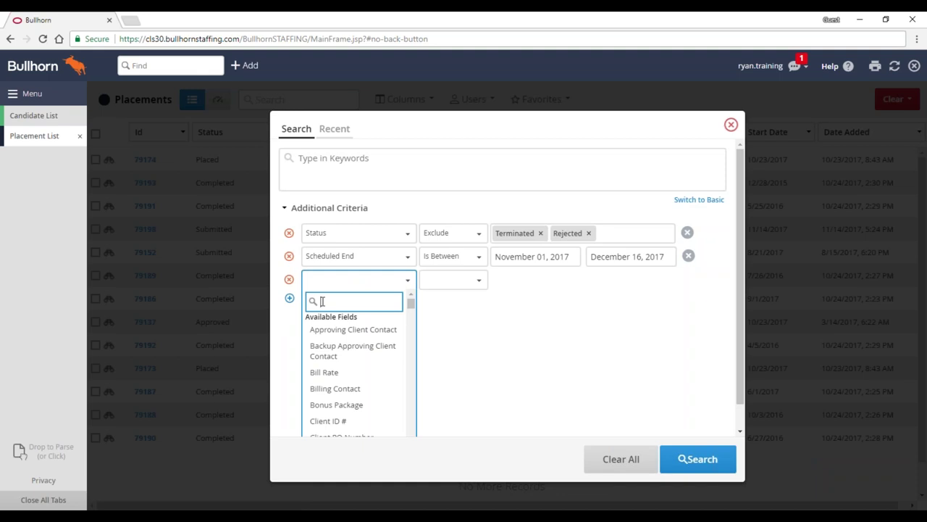
click(646, 303)
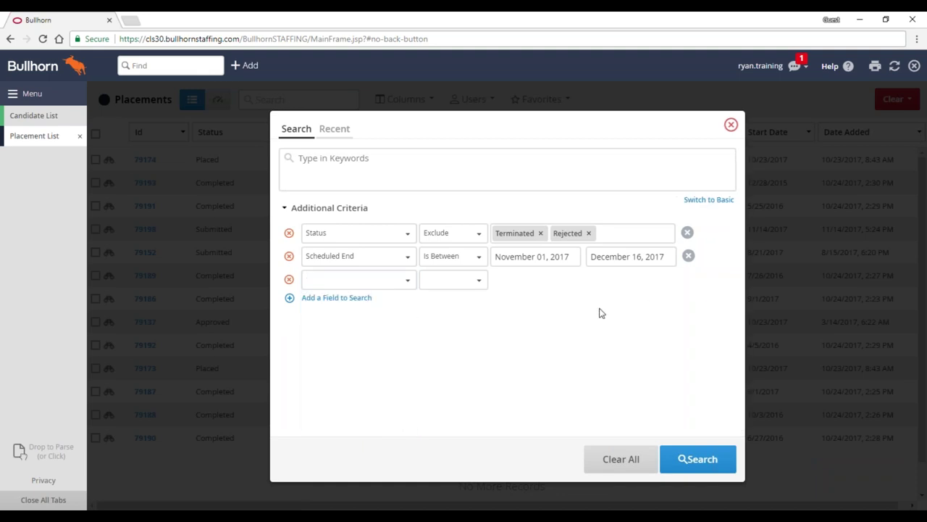
click(289, 280)
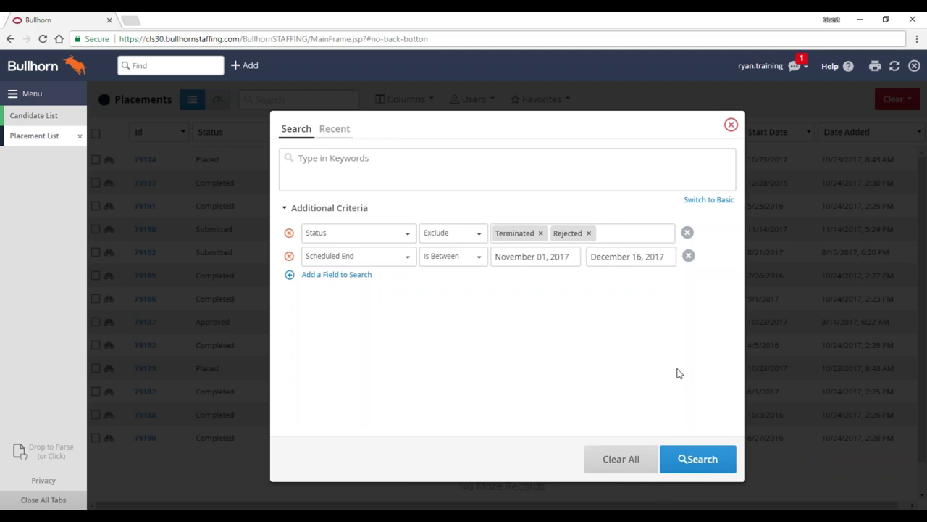
click(731, 126)
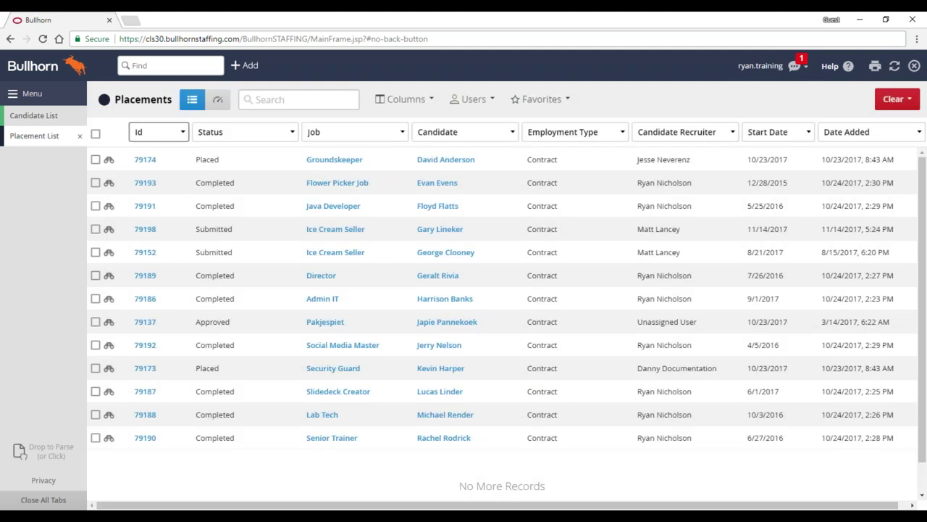
click(94, 135)
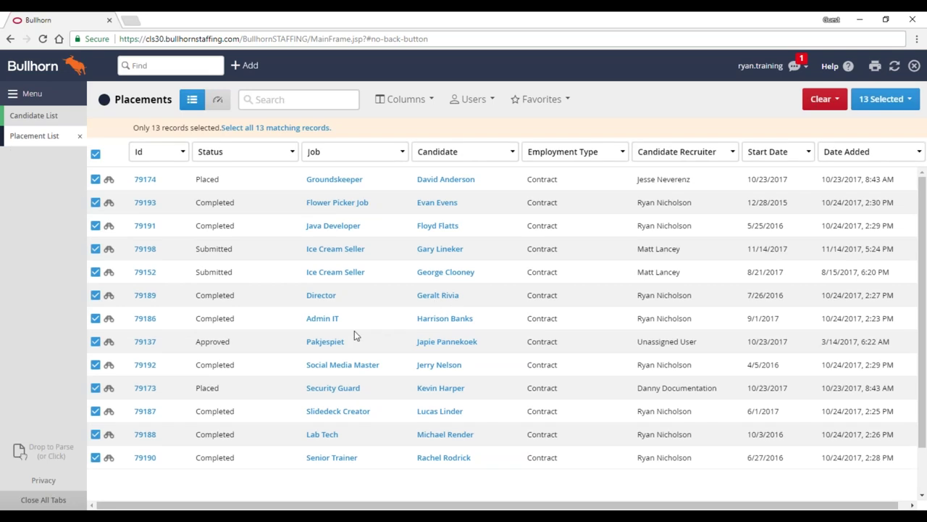
Choose Add to Tearsheet from the actions for the 13 selected placements
click(882, 102)
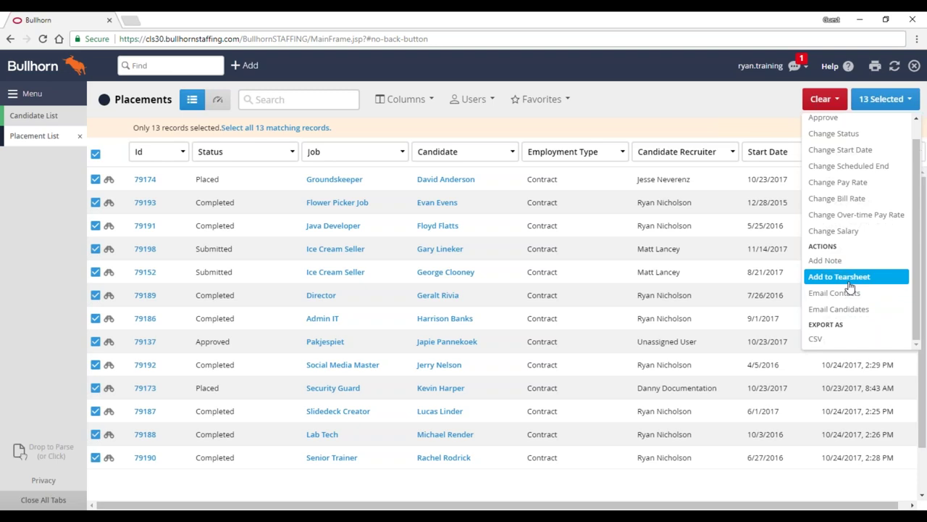
click(850, 286)
Save the 13 placements to a new public tearsheet named 'Mass Mail Q4 2017'
click(409, 261)
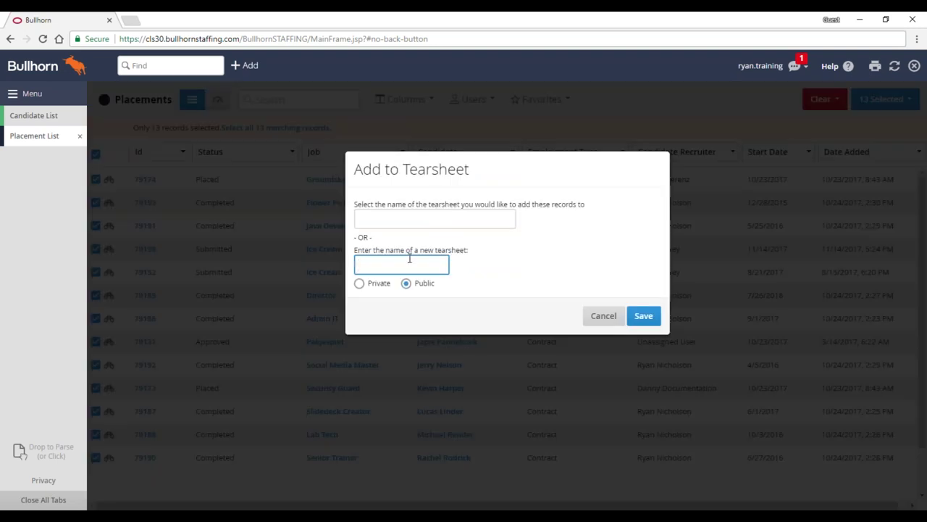
text(Mass Mail Q4 2017)
click(644, 316)
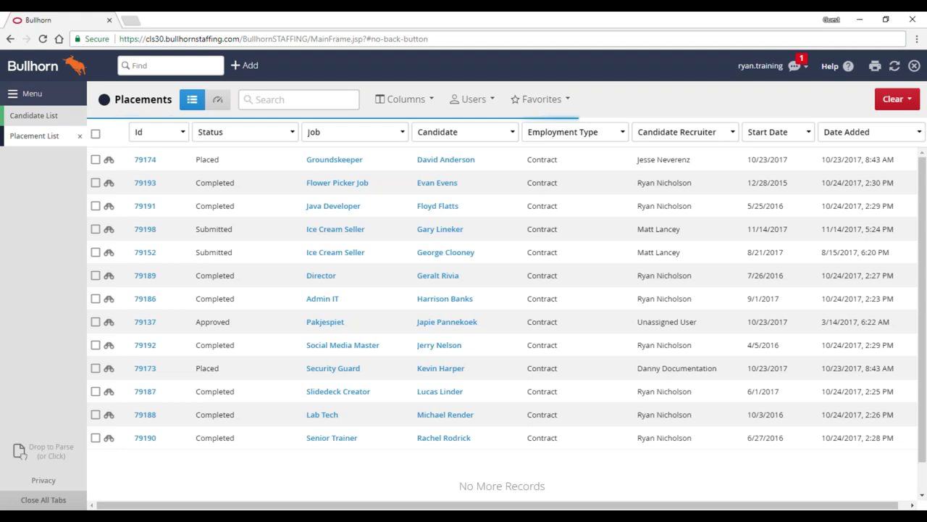
Go to the Tearsheet List and expand the Mail Q4 tearsheet to see its 18 candidates
click(95, 134)
click(883, 98)
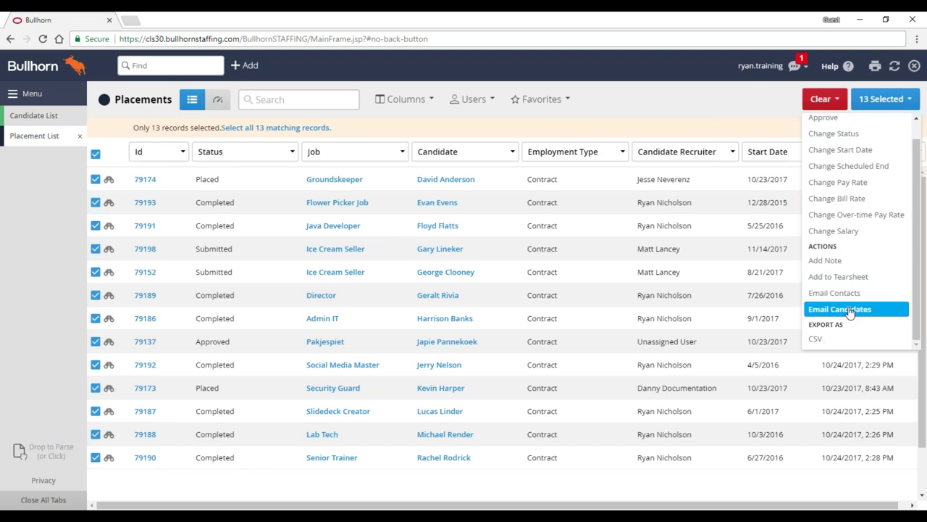
click(22, 92)
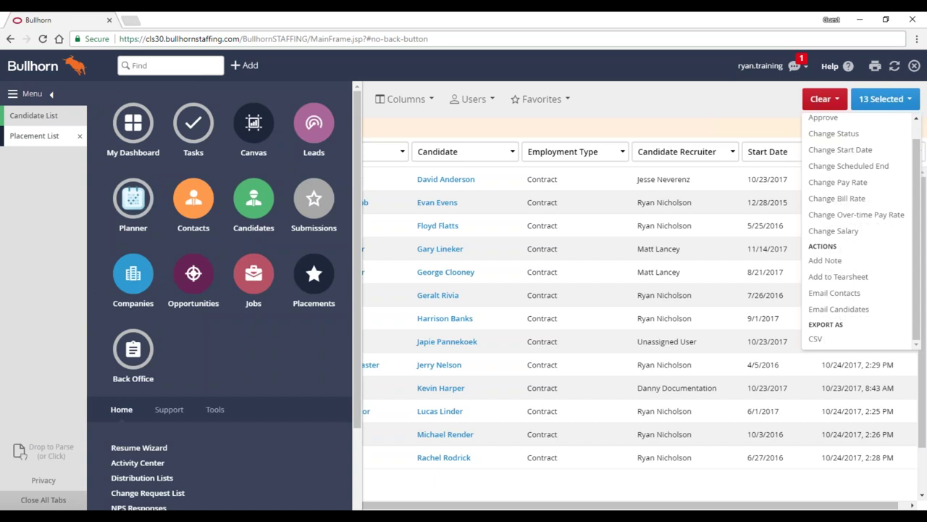
scroll(278, 403, down, 3)
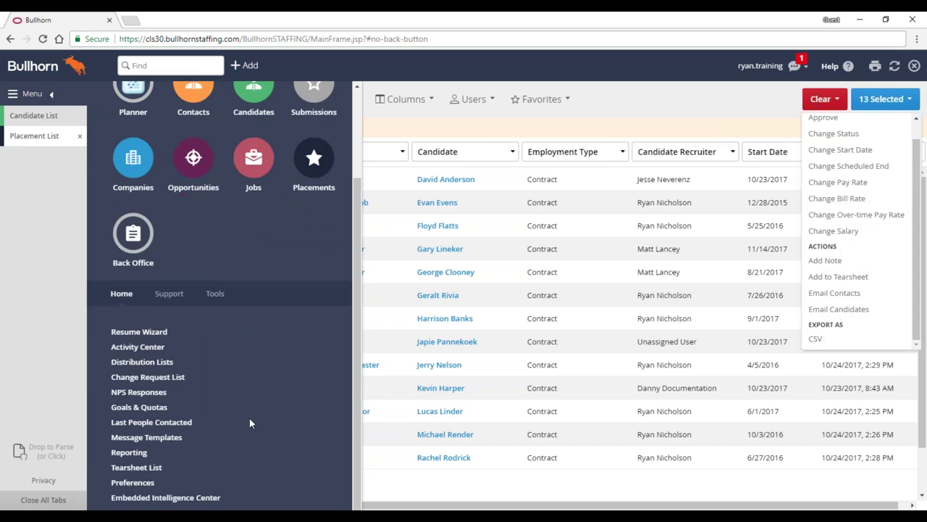
click(145, 467)
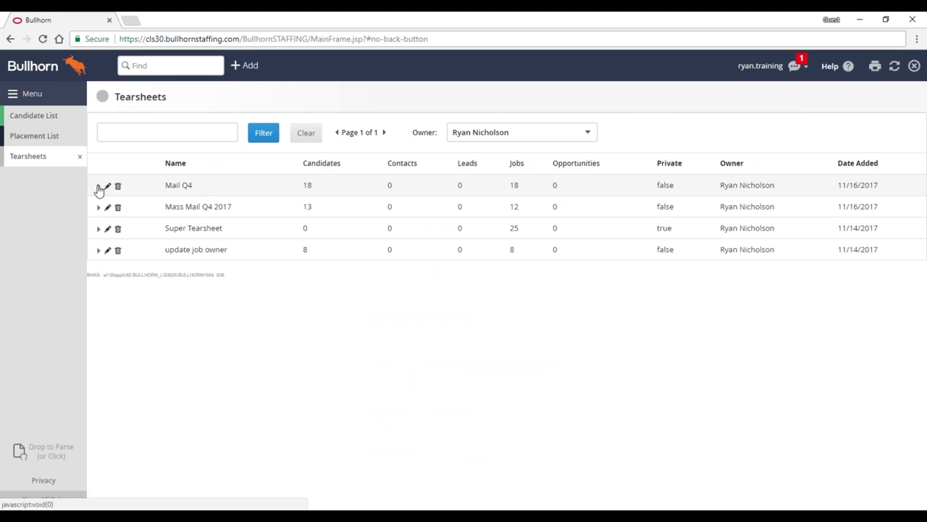
click(99, 188)
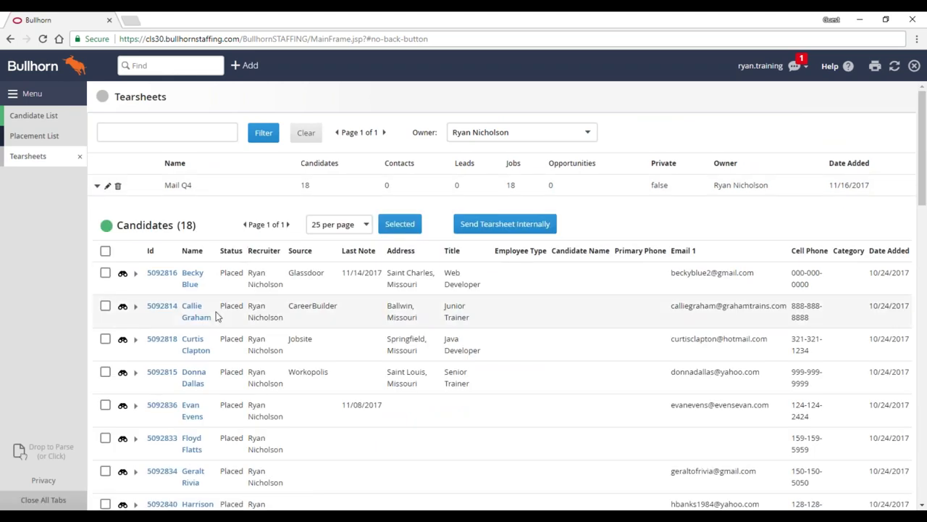
Check all 18 Mail Q4 candidates and open the Selected actions menu
click(105, 251)
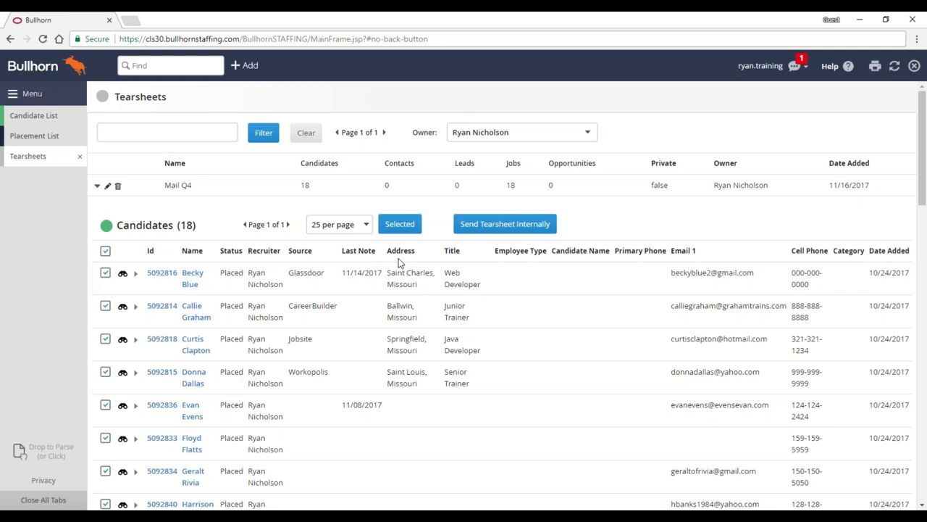
click(400, 223)
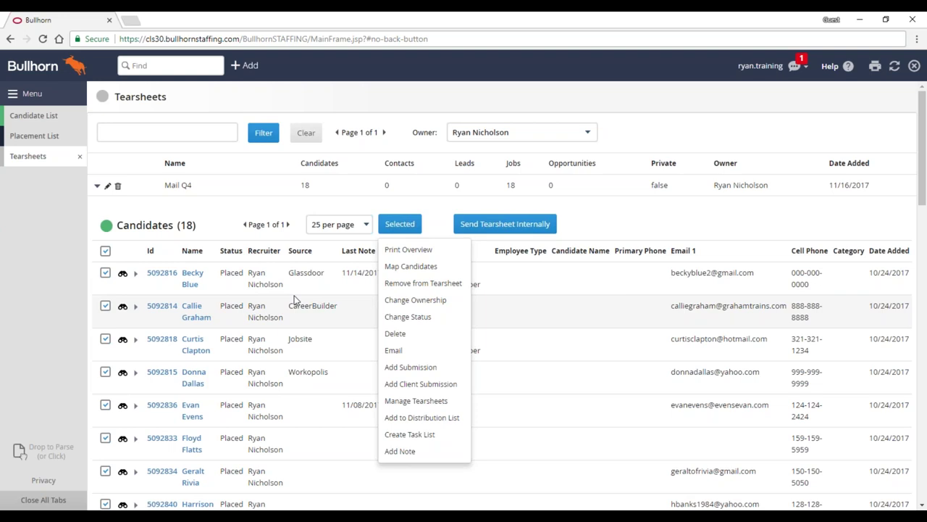
Add the checked candidates to a new distribution list 'Q4 2017', then start a mass-mail email to them
click(421, 417)
click(278, 259)
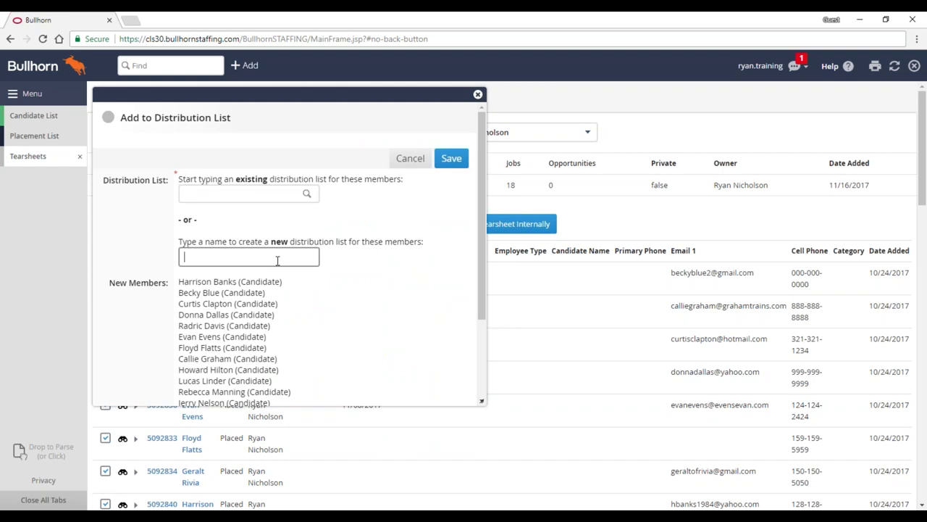
text(Q4 2017)
click(449, 160)
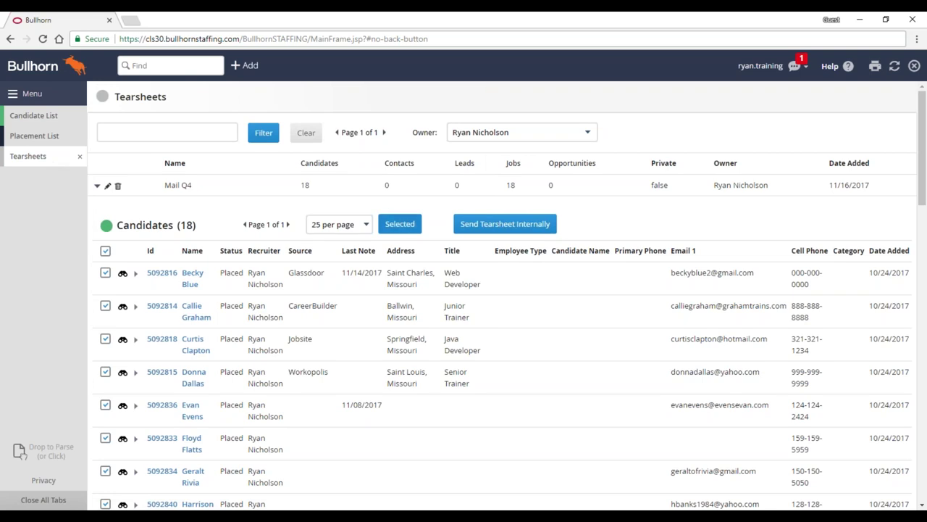
click(397, 227)
click(403, 352)
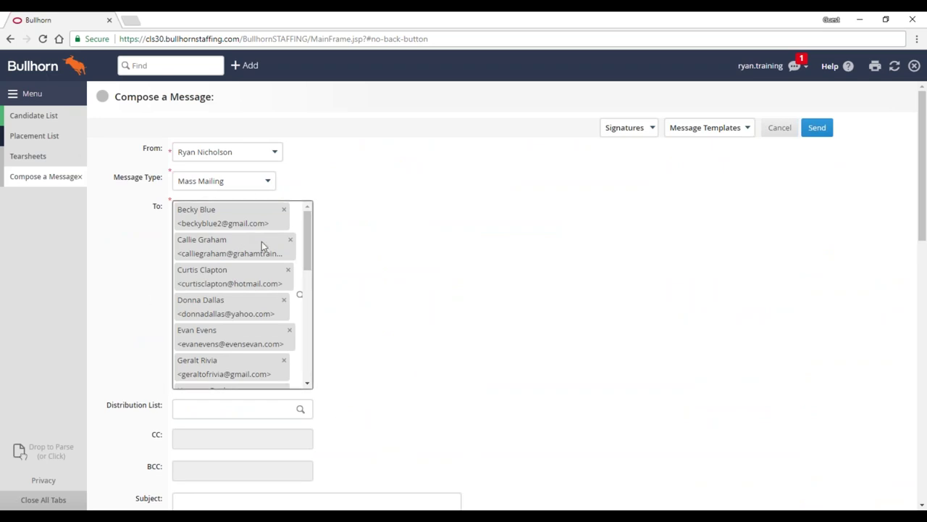
Remove the first seven individual recipients from the To field and browse the distribution lists
click(284, 212)
click(290, 210)
click(288, 210)
click(284, 210)
click(288, 210)
click(284, 212)
click(285, 211)
scroll(442, 290, down, 2)
click(255, 294)
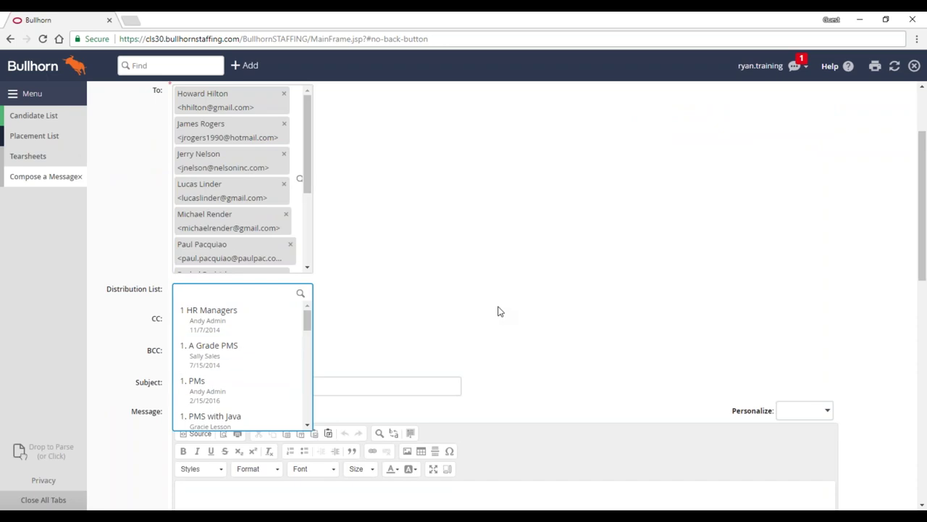
scroll(362, 246, down, 1)
scroll(250, 167, up, 1)
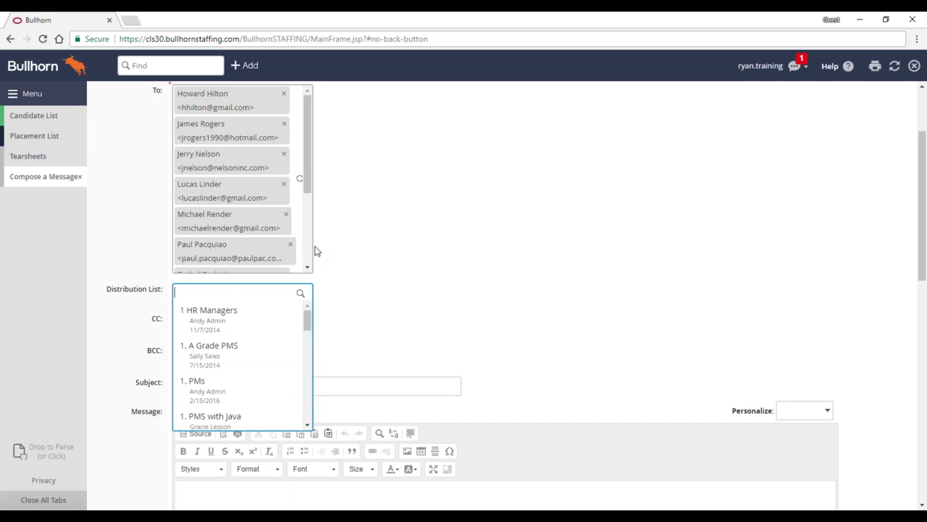
scroll(352, 246, up, 3)
scroll(285, 209, down, 3)
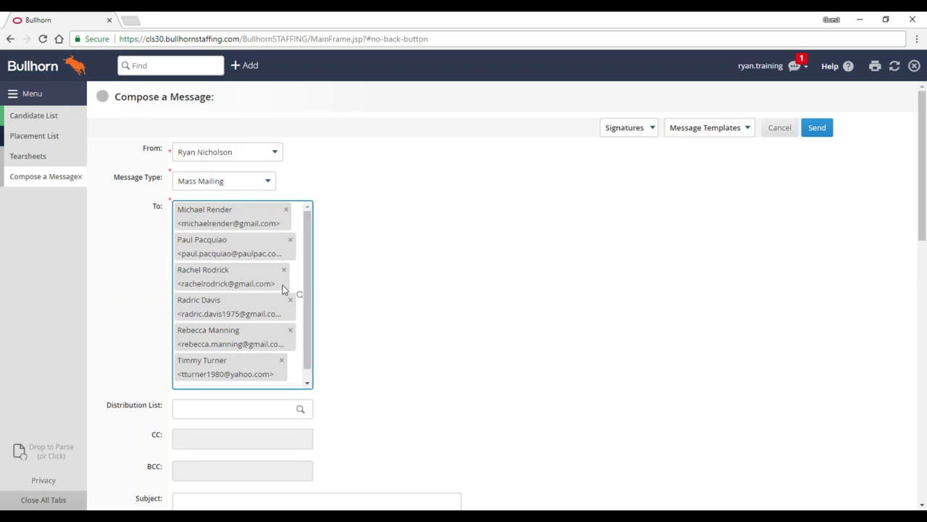
Clear the remaining recipients and address the message to the HR Managers distribution list
click(290, 331)
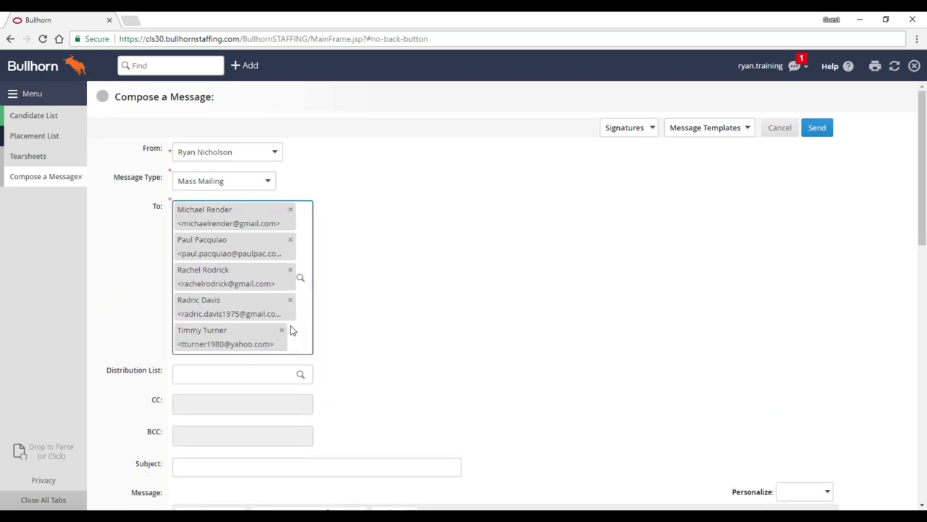
click(283, 331)
click(290, 300)
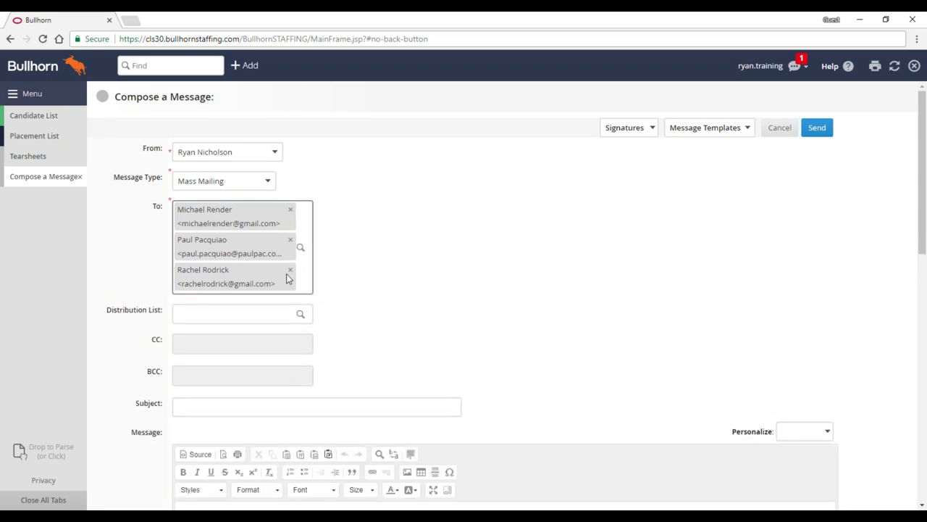
click(289, 269)
click(290, 239)
click(290, 209)
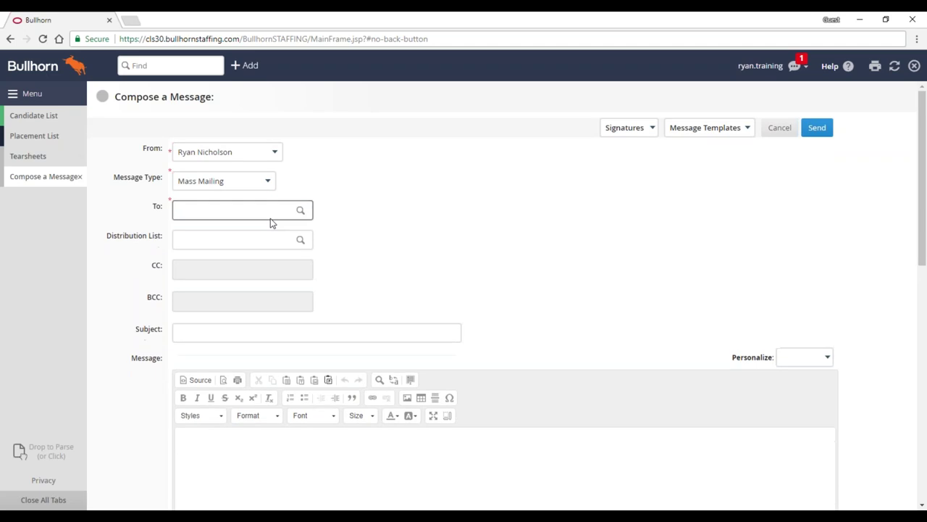
click(272, 239)
click(268, 269)
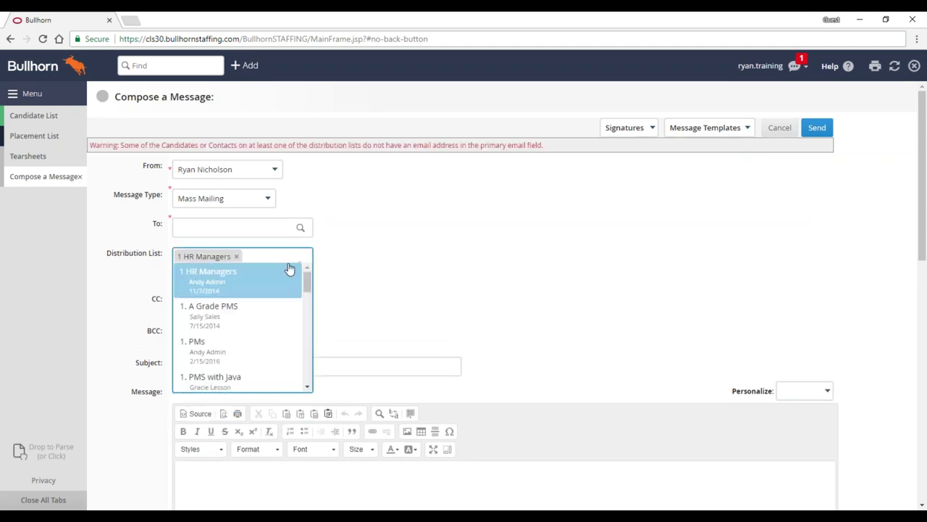
Highlight the missing-email warning, then expand My Message Templates in the templates dropdown
drag(548, 144, 160, 255)
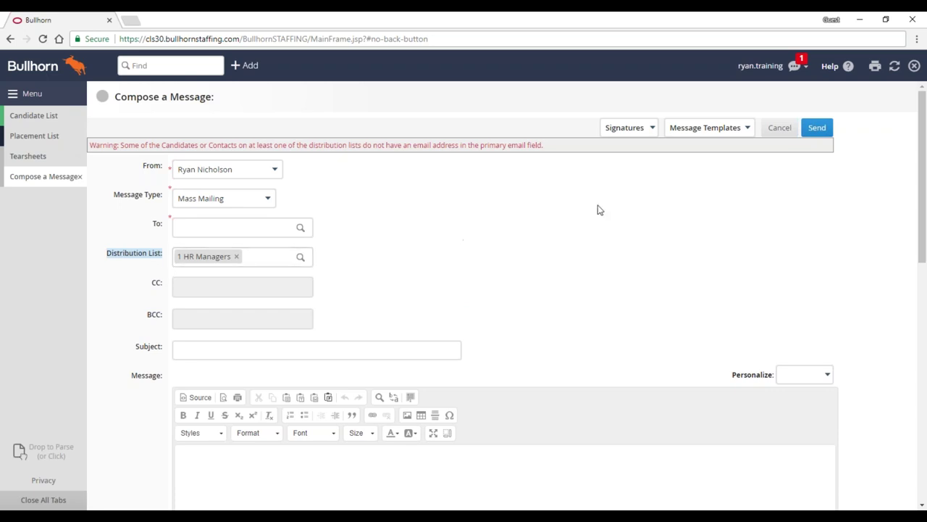
click(732, 129)
click(675, 149)
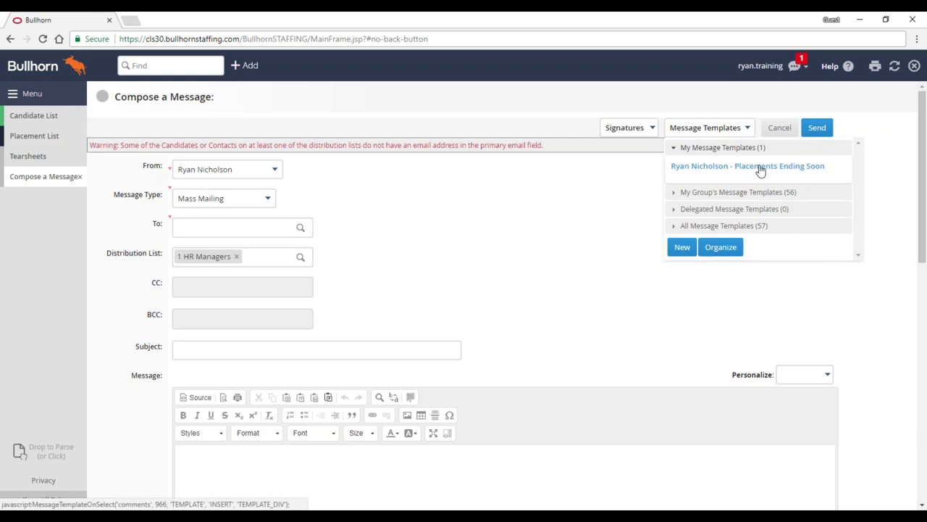
Apply the Placements Ending Soon template and replace the greeting's name with the First Name merge field
click(718, 168)
scroll(557, 256, down, 4)
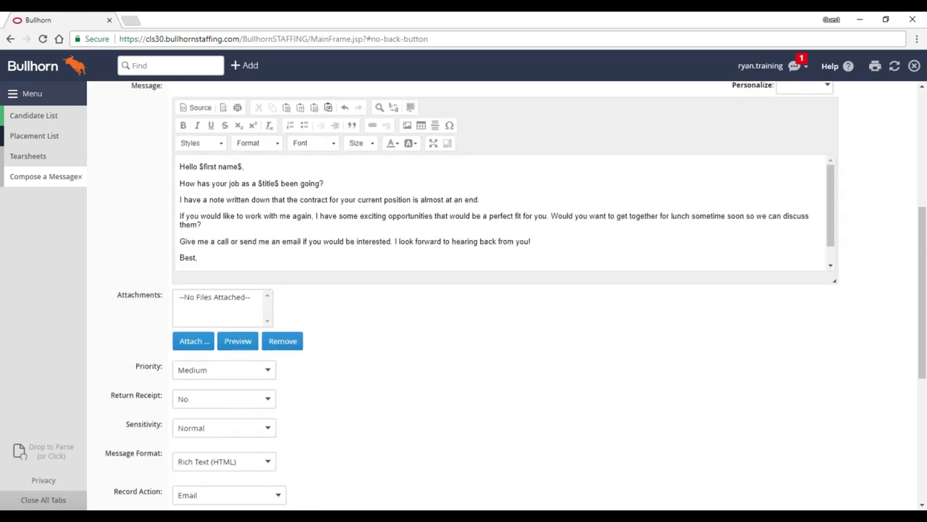
drag(204, 166, 238, 166)
scroll(683, 184, up, 1)
click(783, 148)
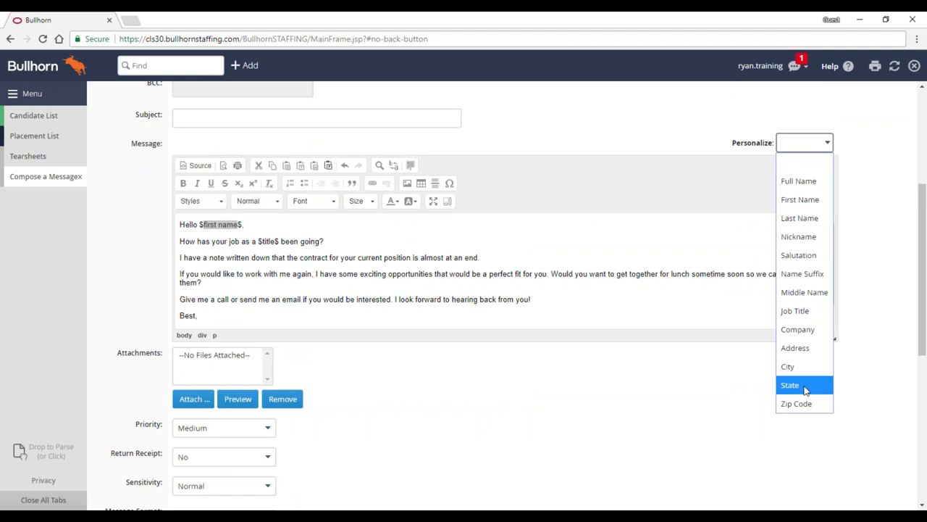
click(799, 200)
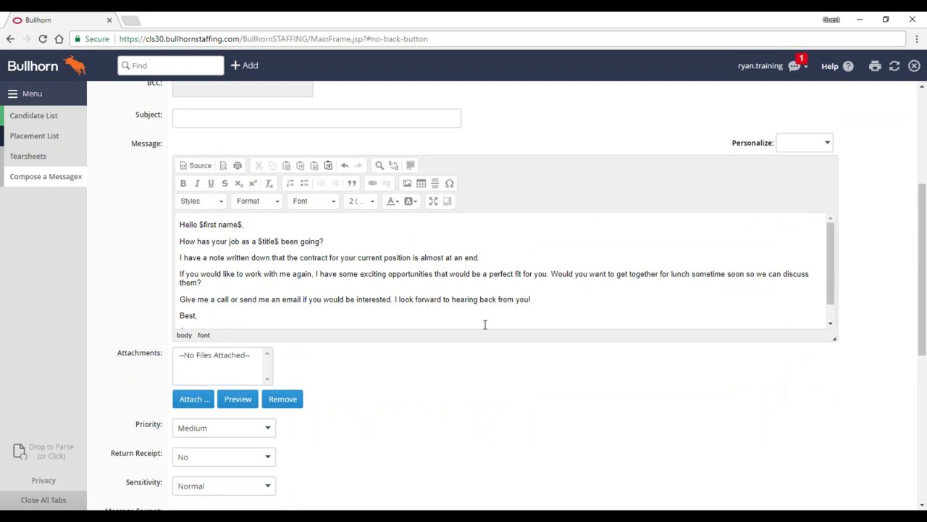
Focus the still-empty subject line and select text in the body while reviewing the message
scroll(437, 321, up, 3)
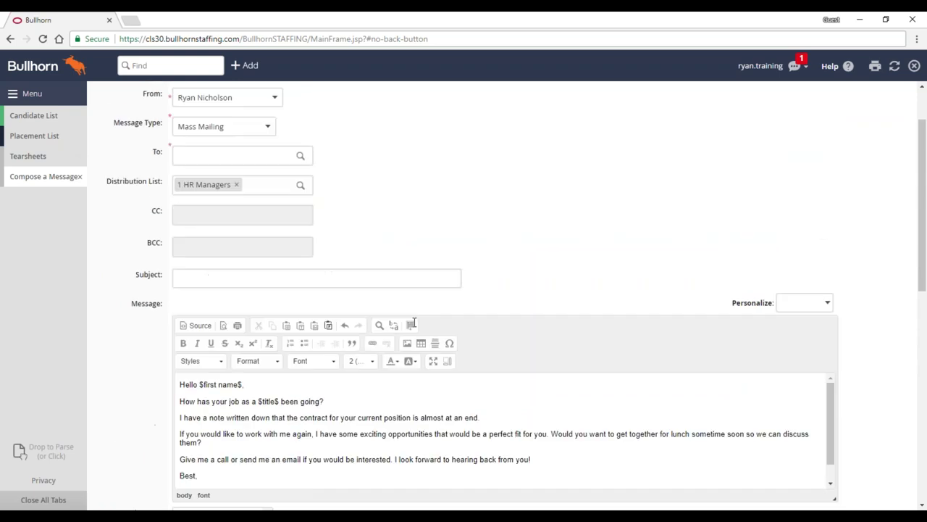
click(191, 292)
scroll(191, 292, down, 1)
drag(198, 339, 243, 339)
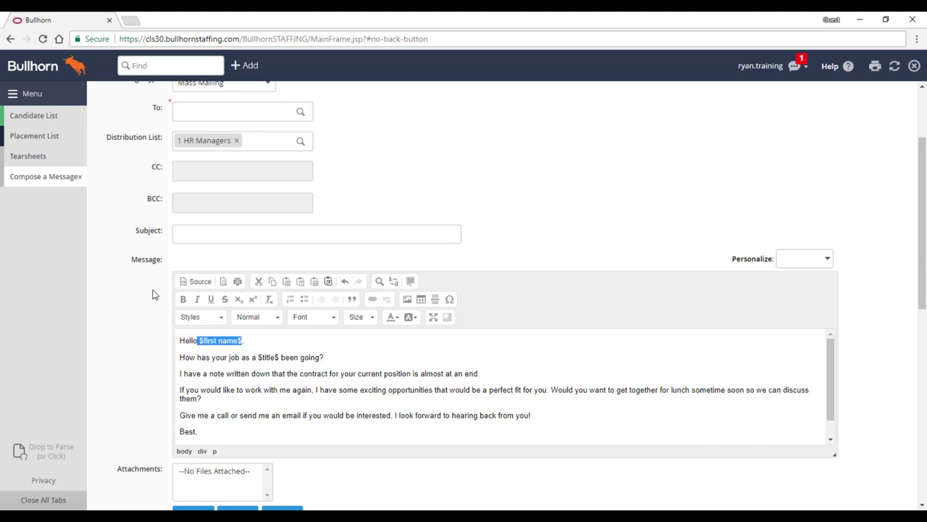
scroll(217, 333, down, 1)
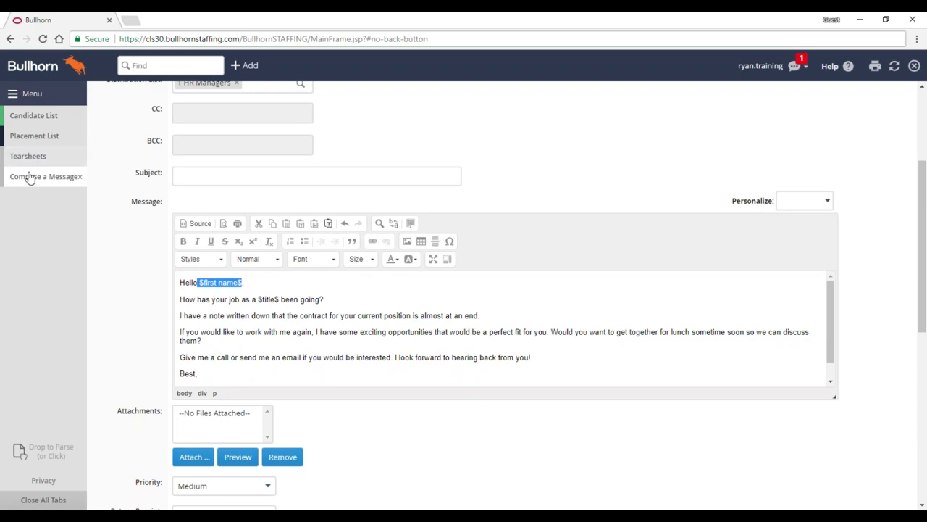
scroll(507, 290, up, 1)
scroll(173, 141, up, 1)
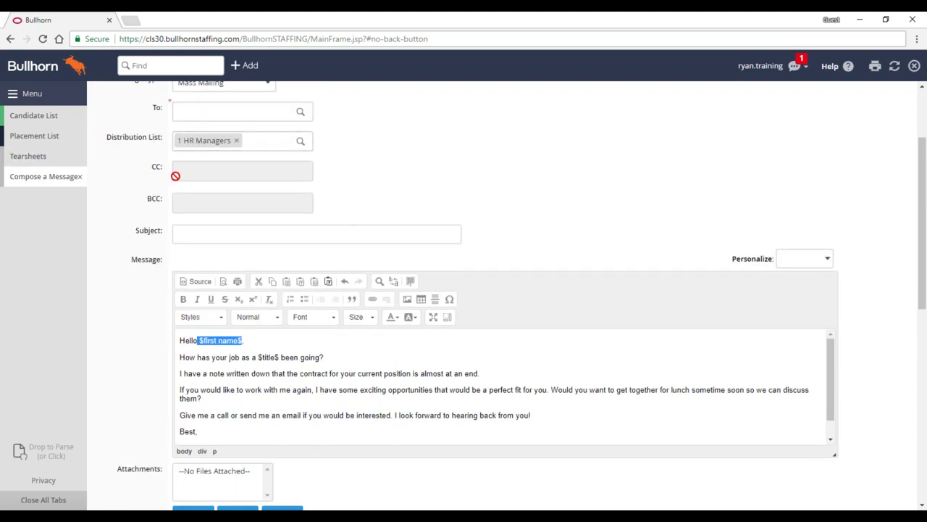